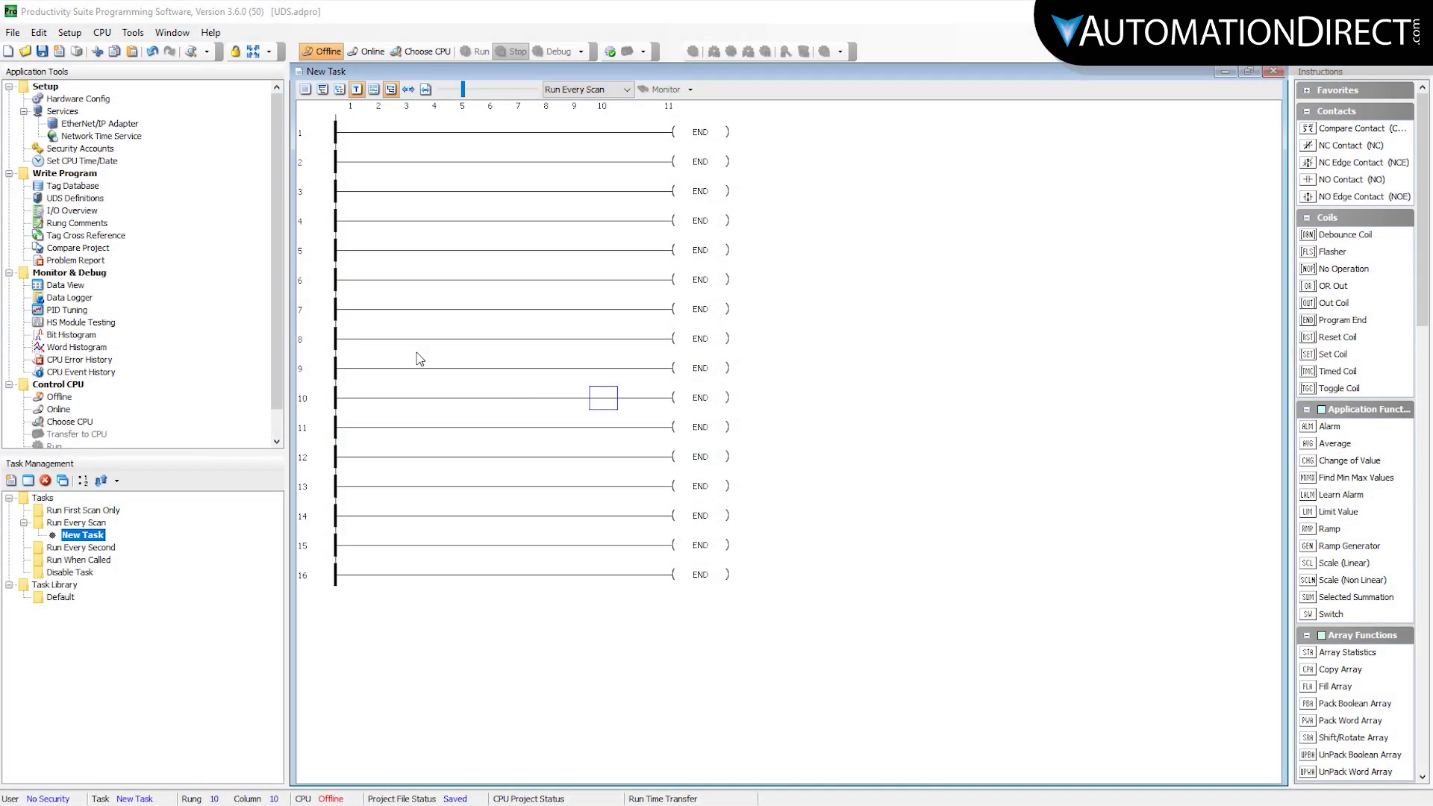
# Start a new user-defined structure definition named Motor_Group from UDS Definitions
pyautogui.click(78, 199)
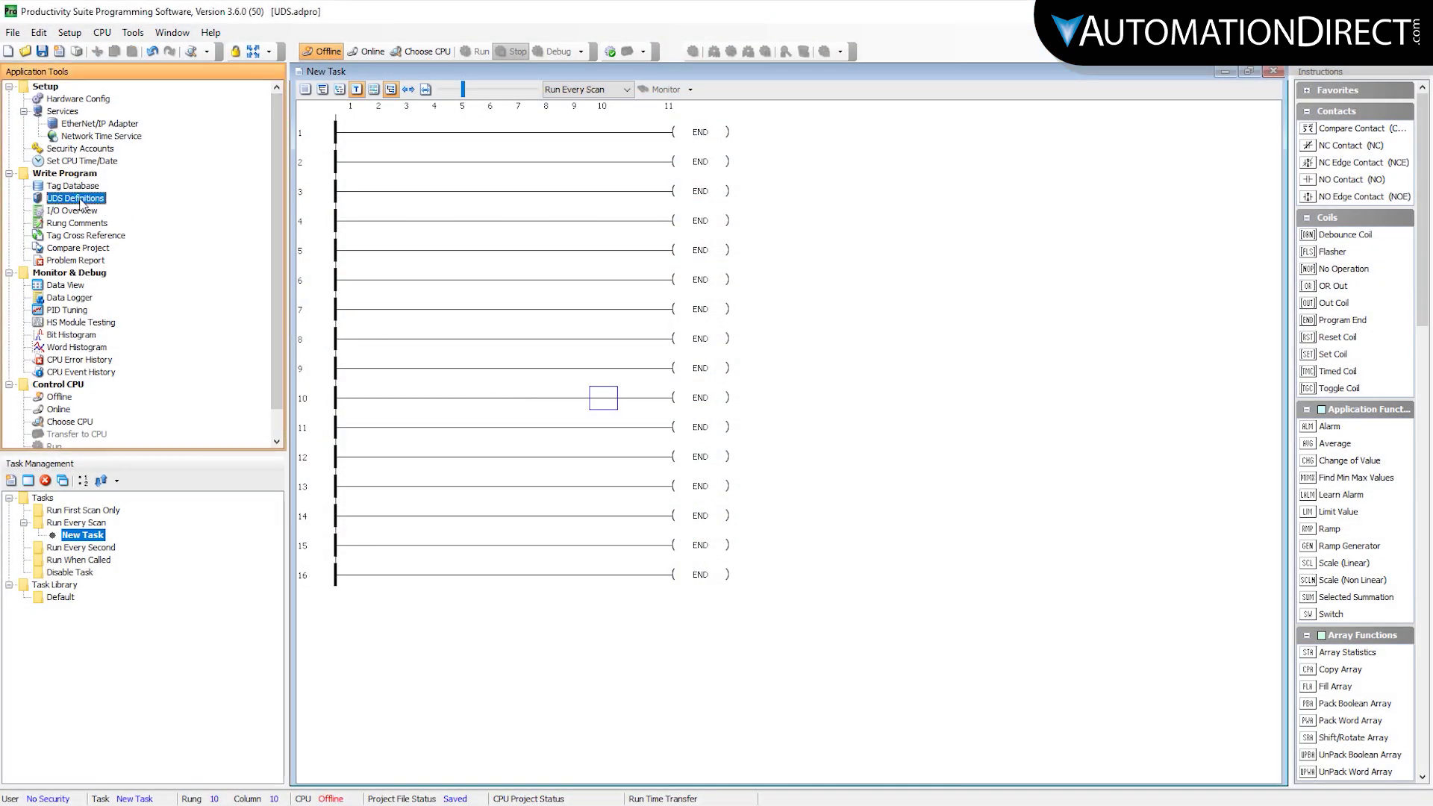
pyautogui.doubleClick(81, 201)
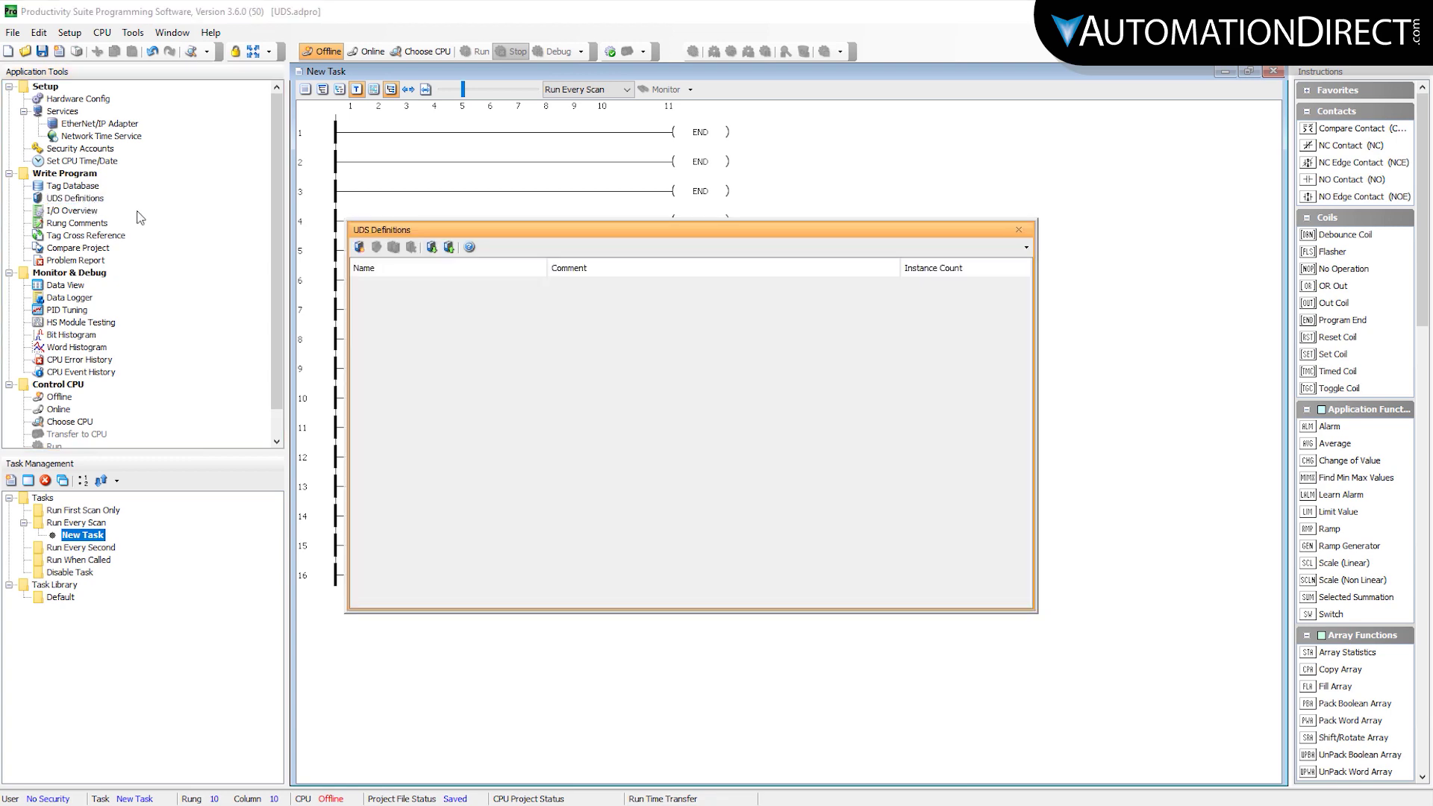
pyautogui.click(360, 248)
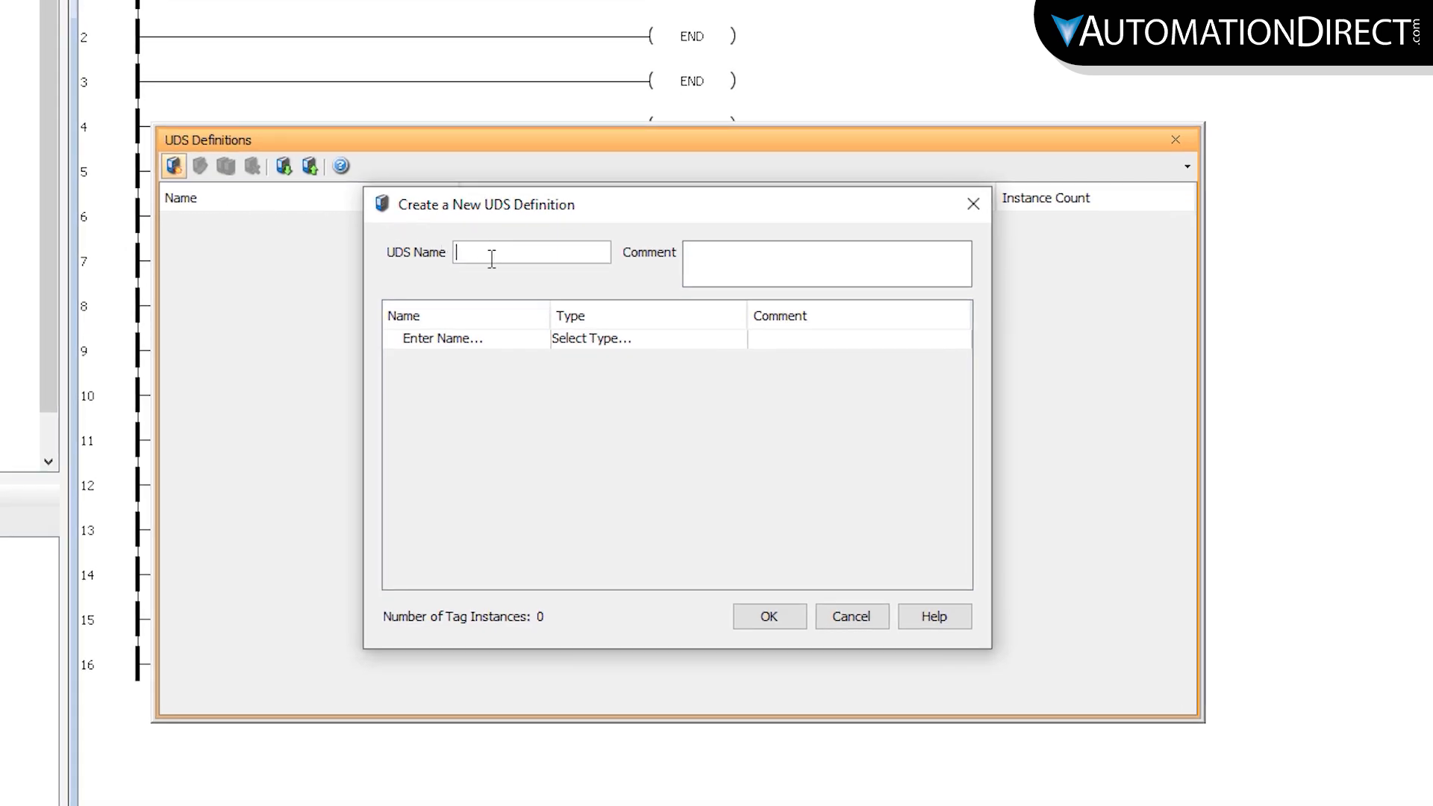
pyautogui.write('Motor_Group')
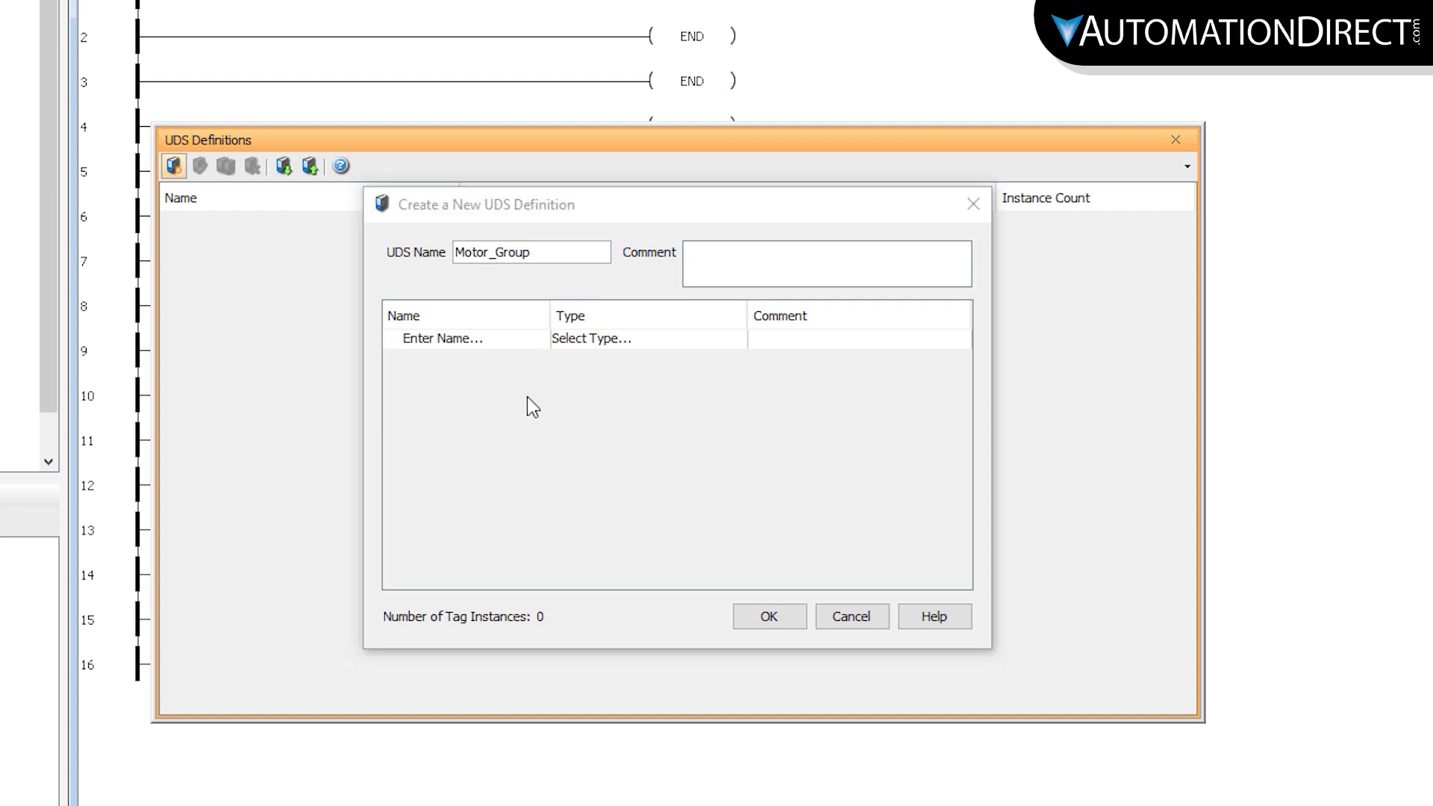
# Add the members Run/Stop as Boolean and Motor_Engage as Discrete Output
pyautogui.click(491, 343)
pyautogui.click(491, 340)
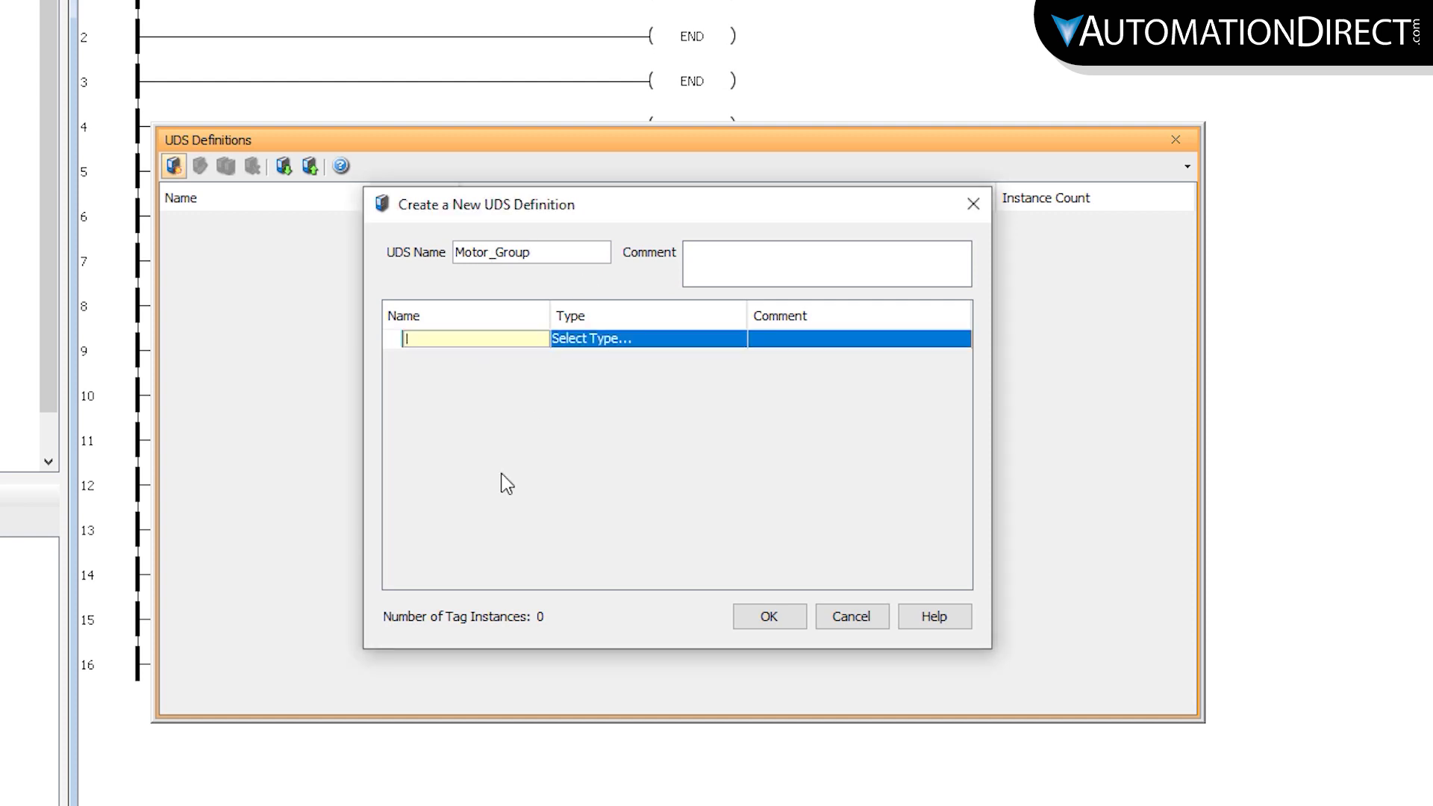
pyautogui.write('Run/Stop')
pyautogui.press('Return')
pyautogui.click(653, 338)
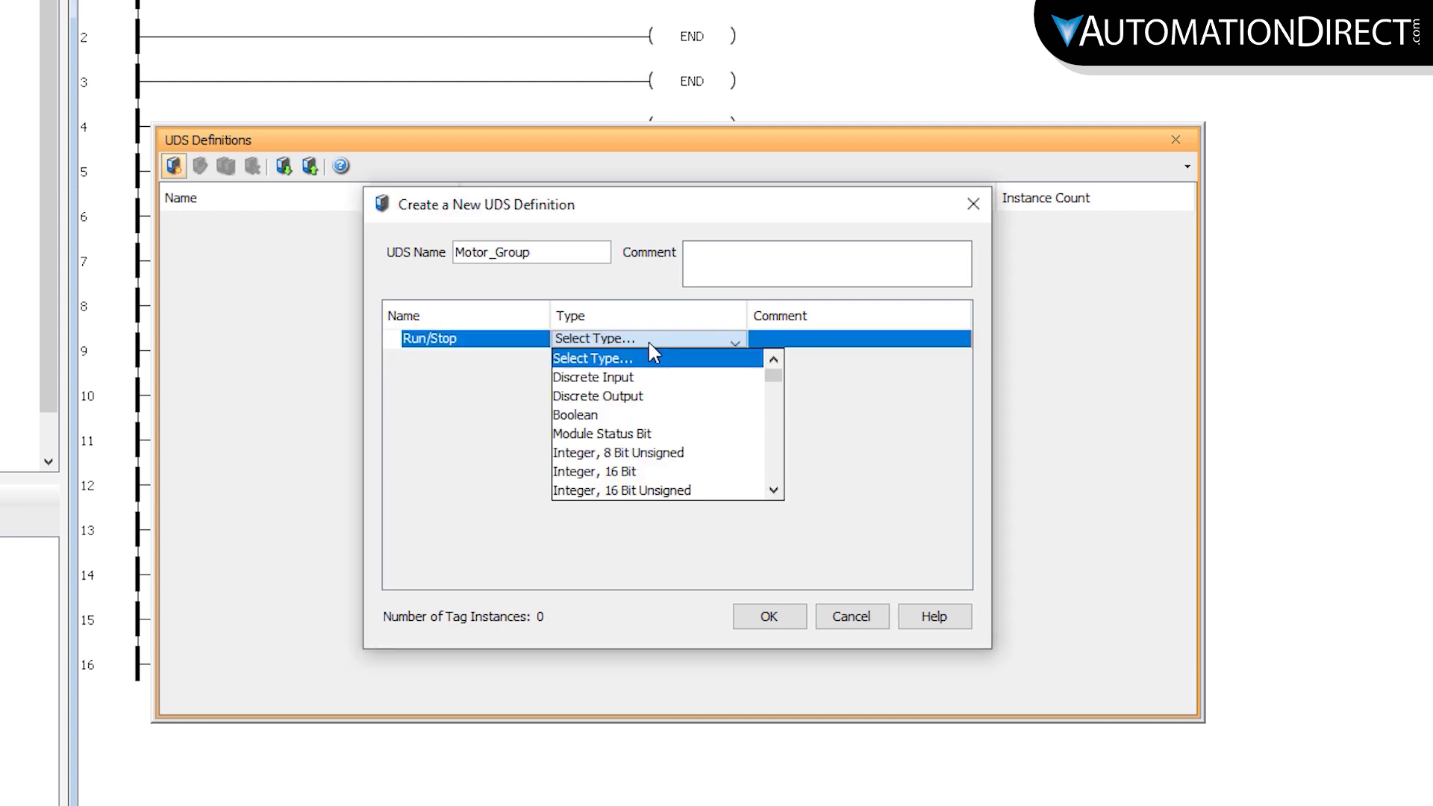
pyautogui.click(590, 416)
pyautogui.click(479, 360)
pyautogui.write('Motor_Engage')
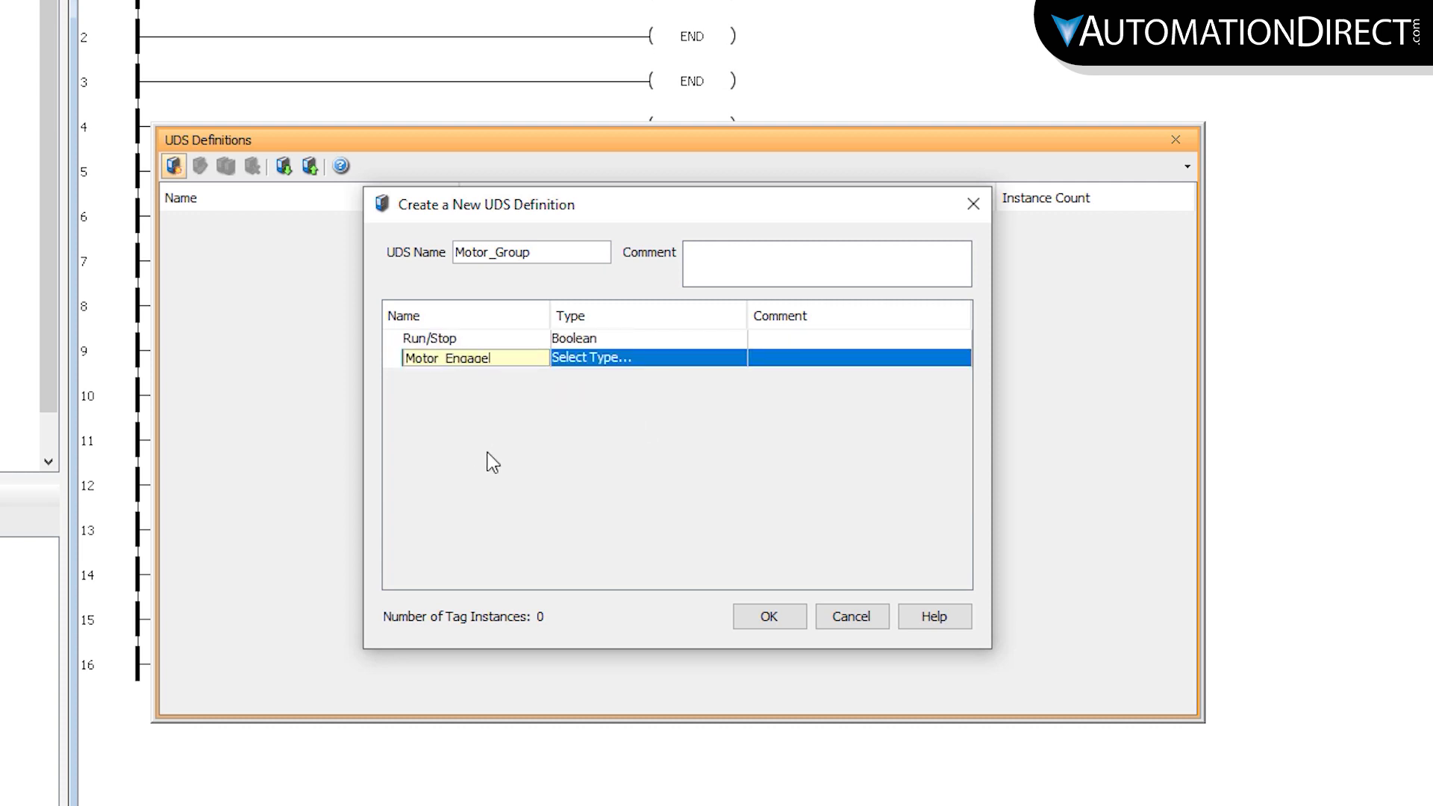
pyautogui.click(637, 418)
# Add Motor_Running and ESTOP as Discrete Input members
pyautogui.write('Motor_Running')
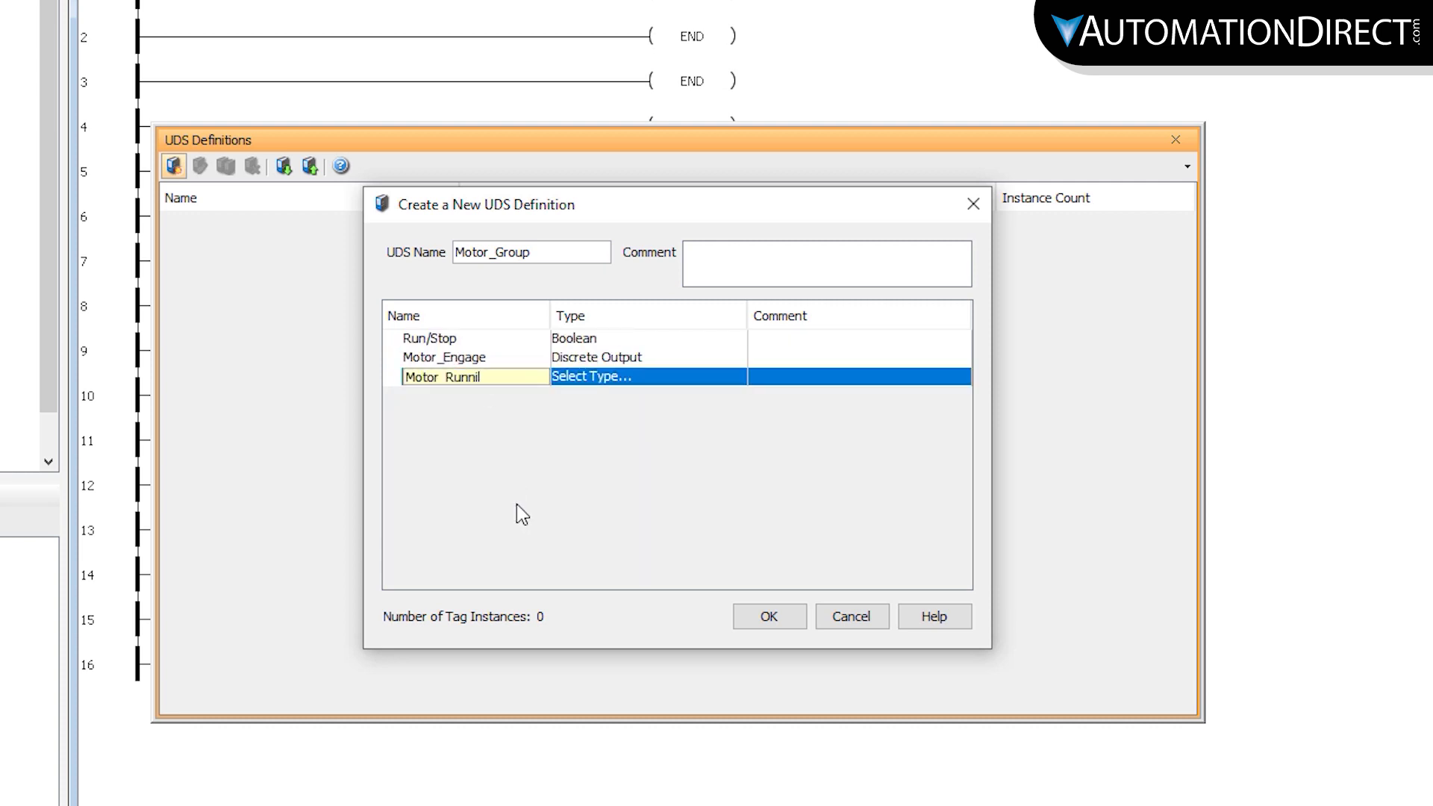
pyautogui.click(593, 376)
pyautogui.click(595, 409)
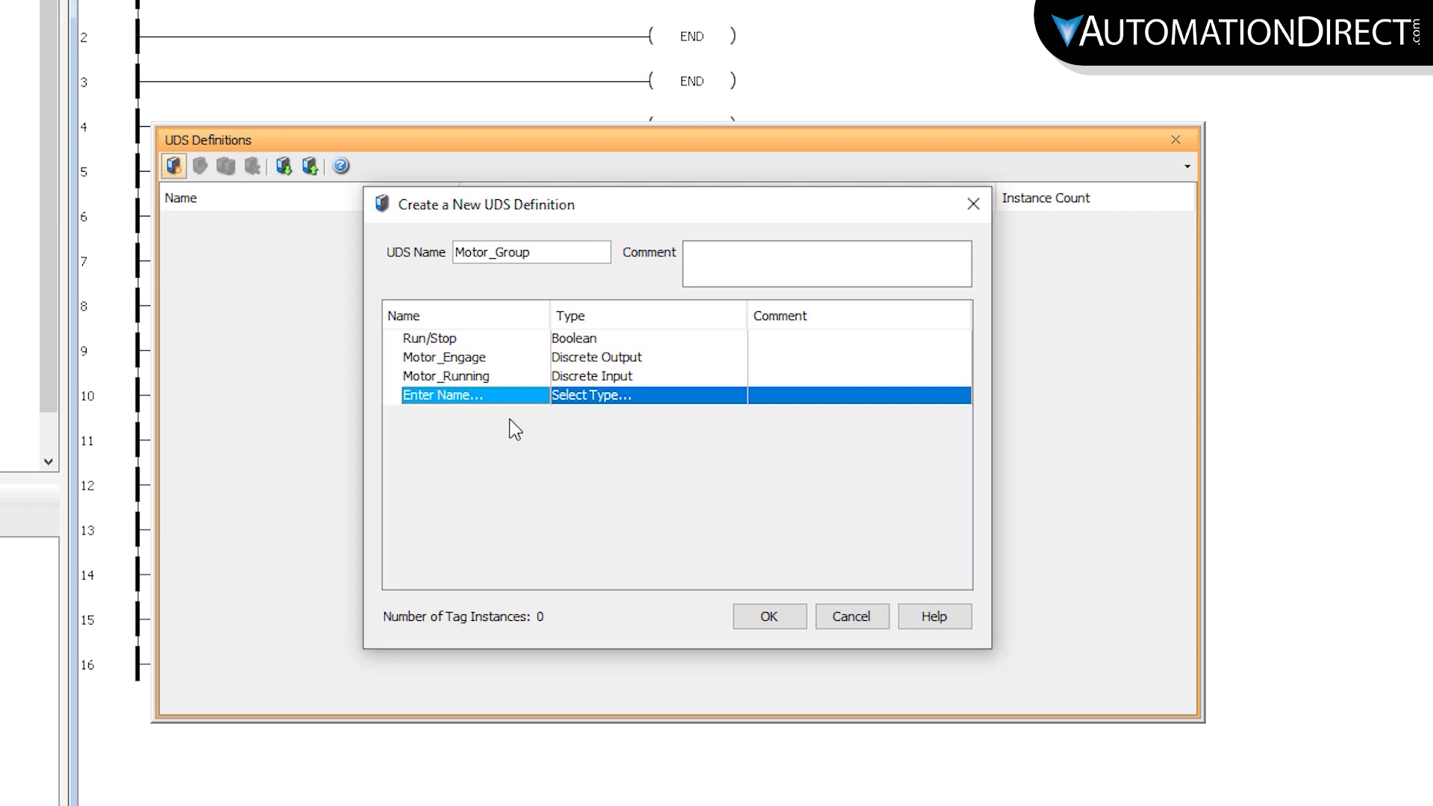
pyautogui.write('ESTOP')
pyautogui.click(571, 397)
pyautogui.click(578, 429)
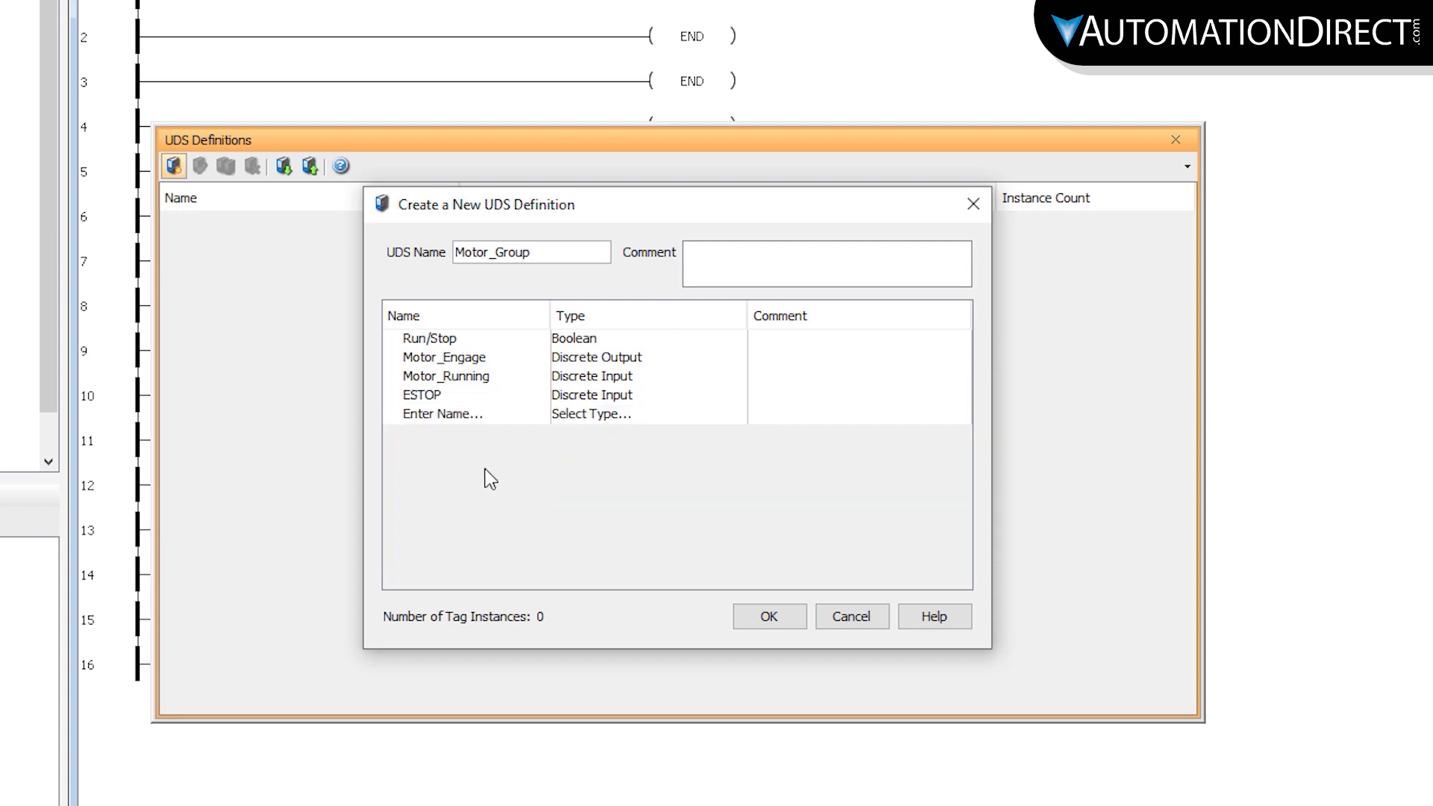
# Add Motor_Speed as Integer, 16 Bit and Motor_Temp as Float, 32 Bit, keeping Run/Stop Boolean
pyautogui.click(477, 414)
pyautogui.write('Motor_Speed')
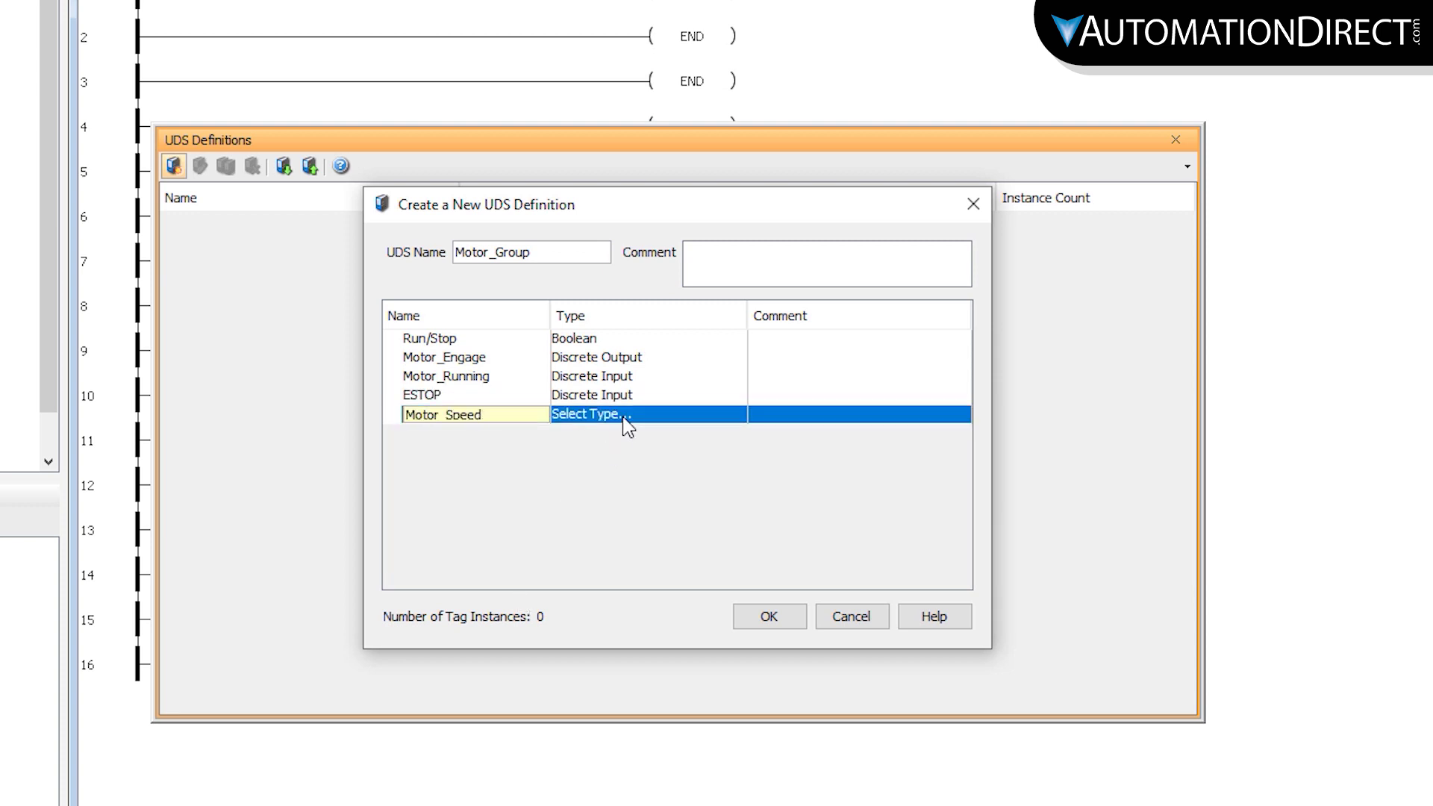
pyautogui.click(627, 415)
pyautogui.click(604, 544)
pyautogui.click(481, 433)
pyautogui.write('Motor_Temp')
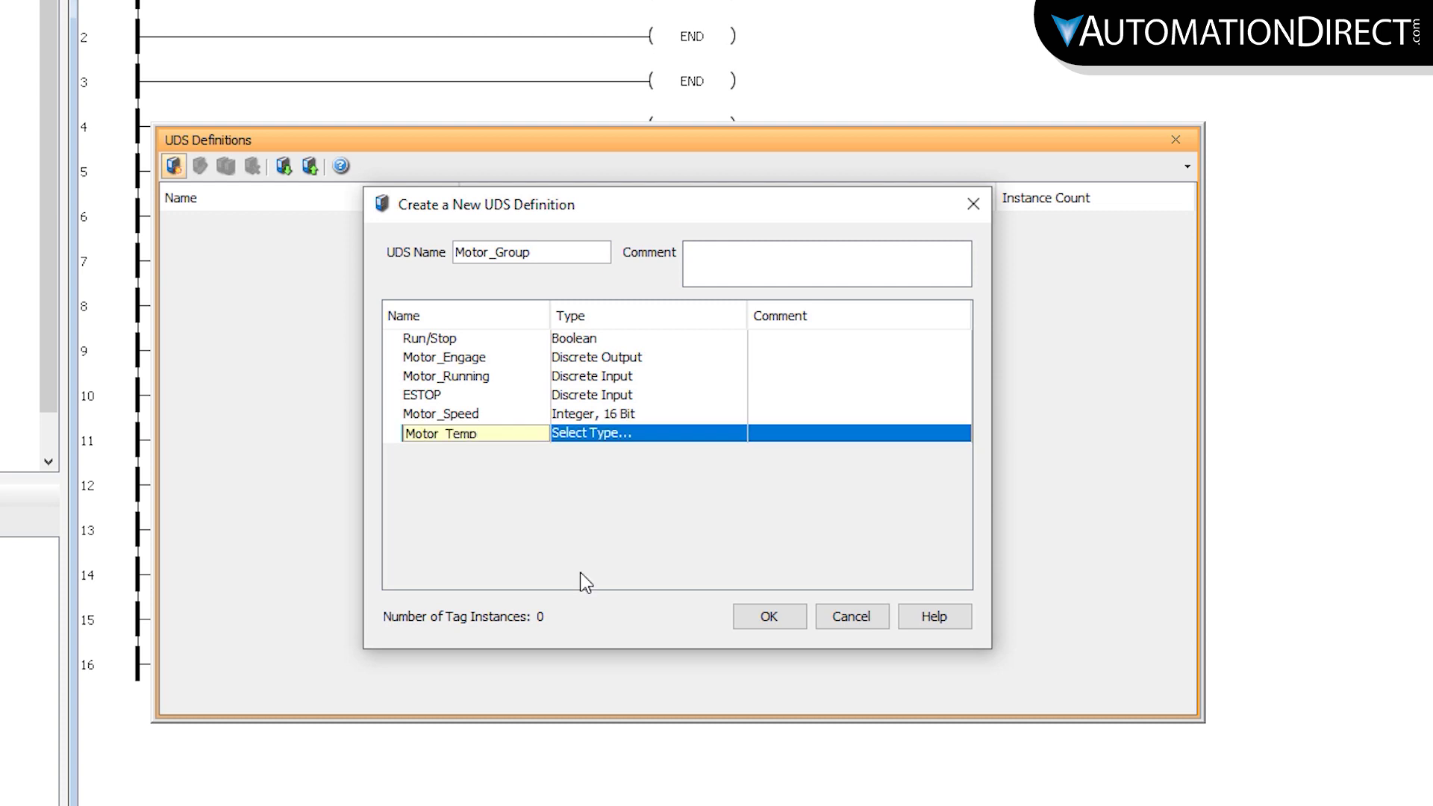
pyautogui.click(572, 426)
pyautogui.scroll(-3, 633, 526)
pyautogui.click(631, 509)
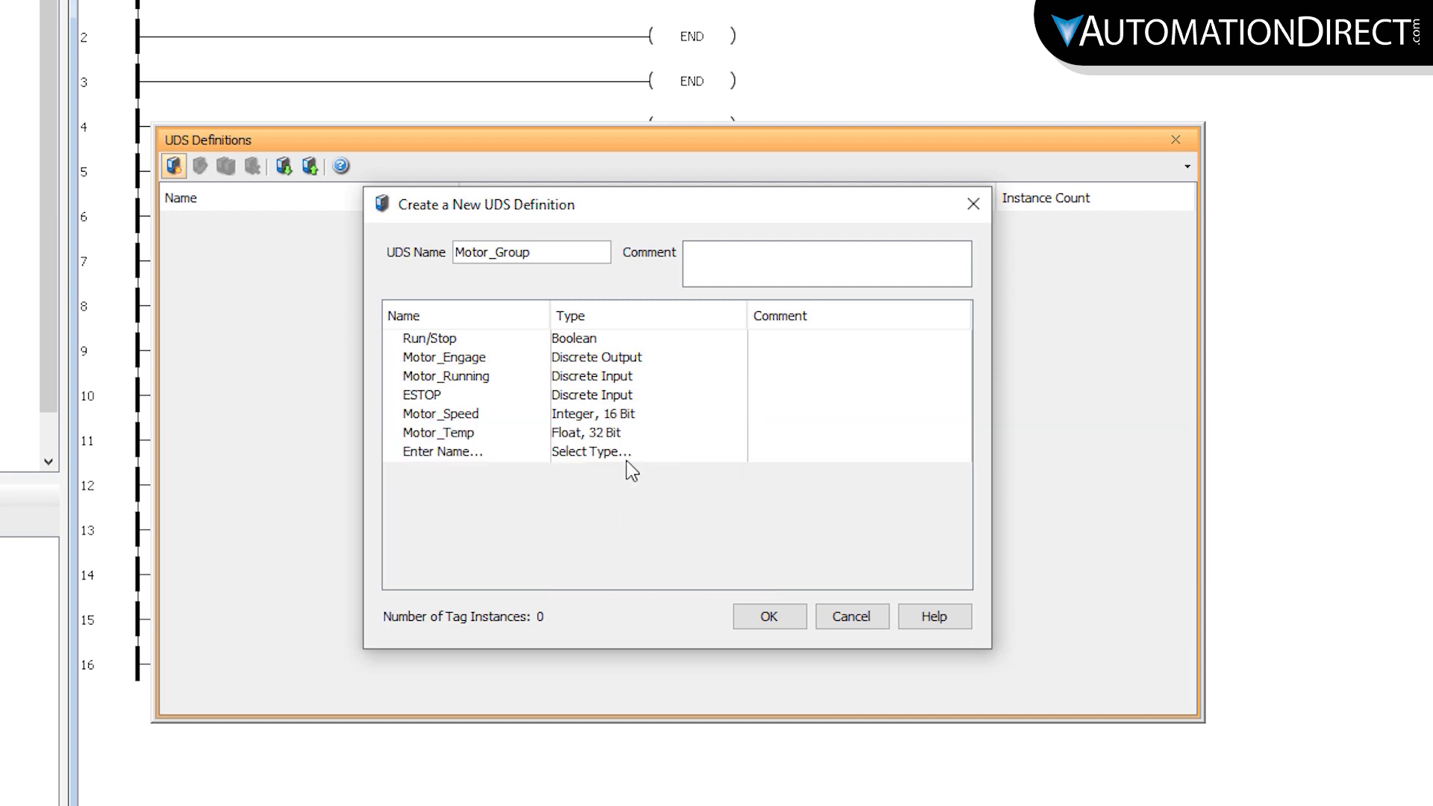
pyautogui.click(599, 342)
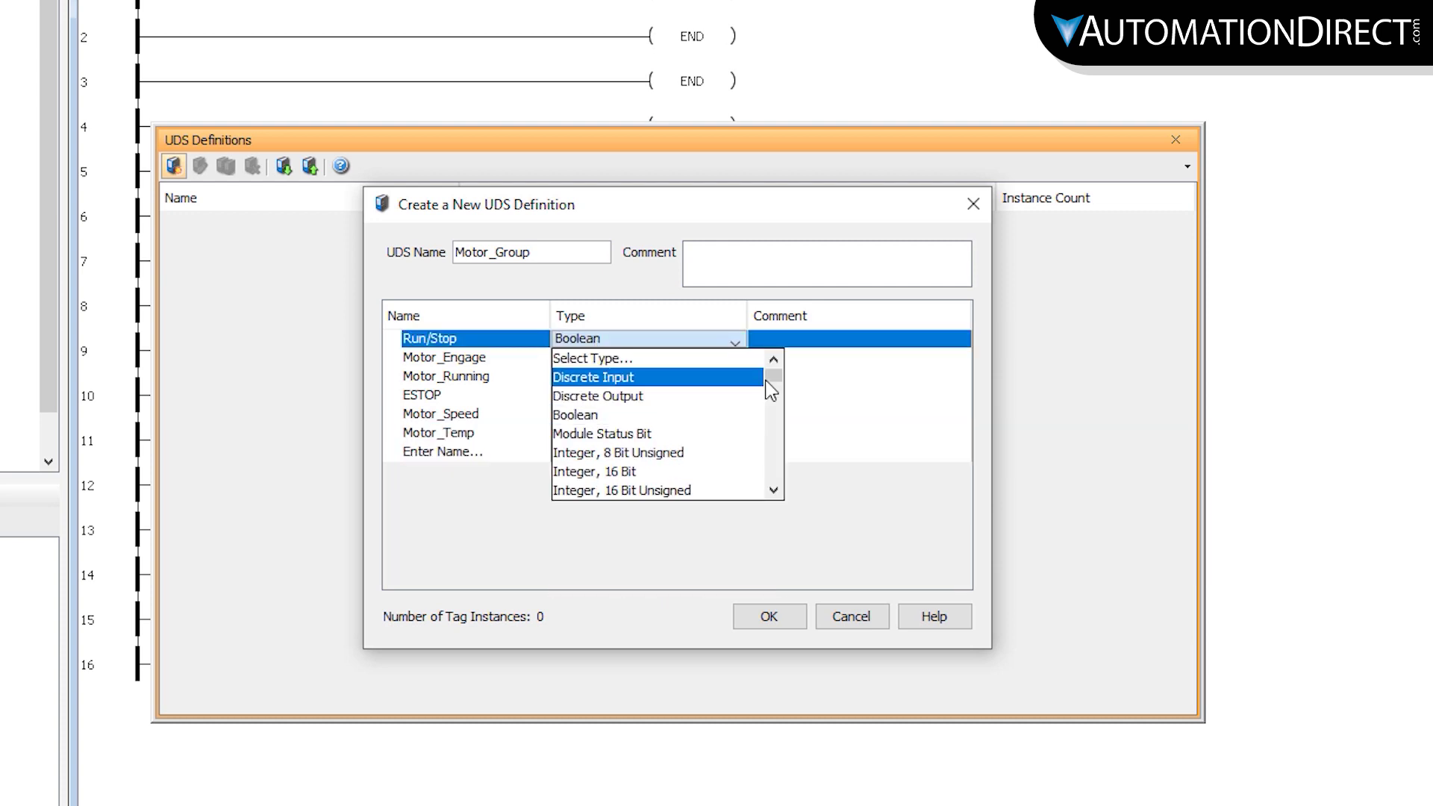
pyautogui.moveTo(777, 377); pyautogui.dragTo(782, 479)
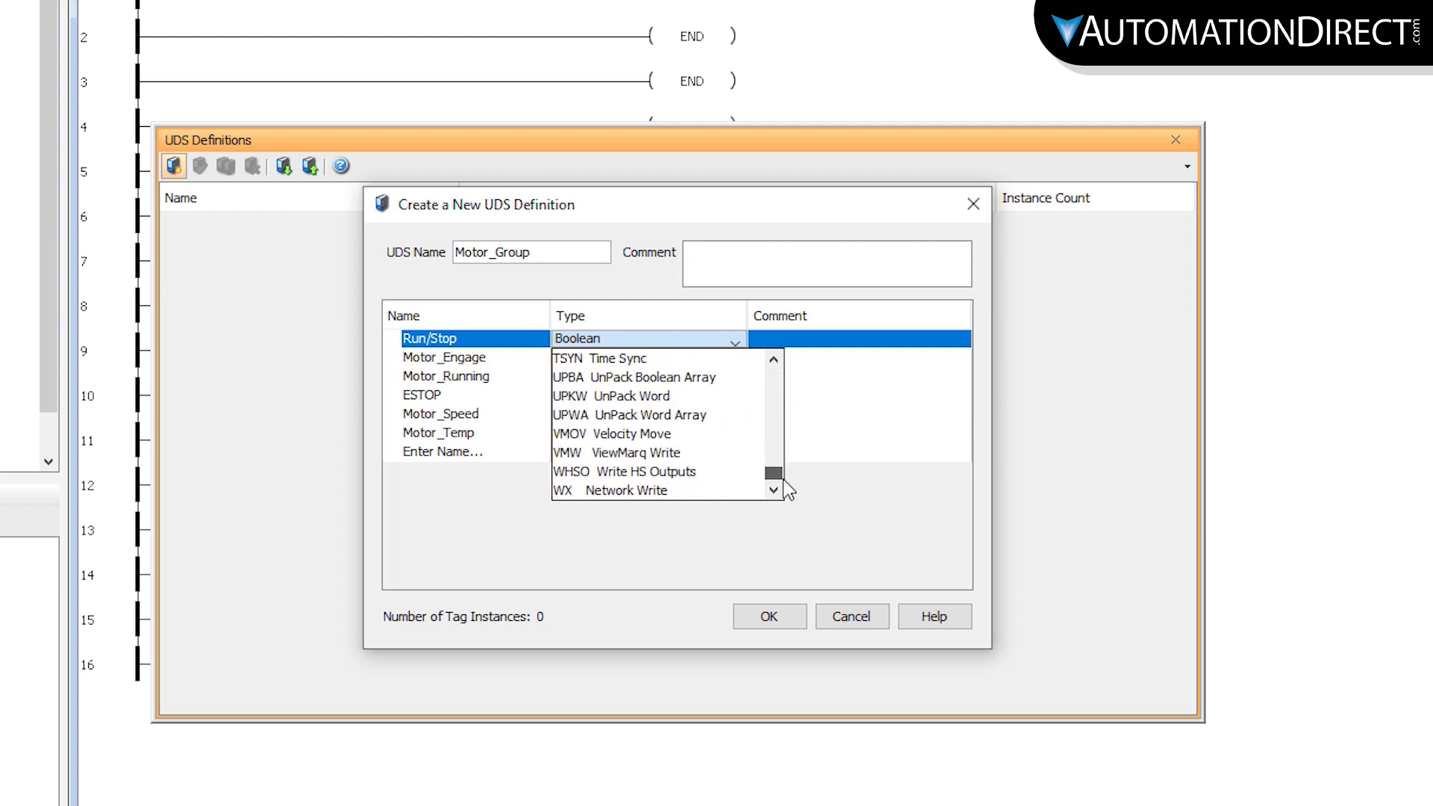
pyautogui.click(752, 561)
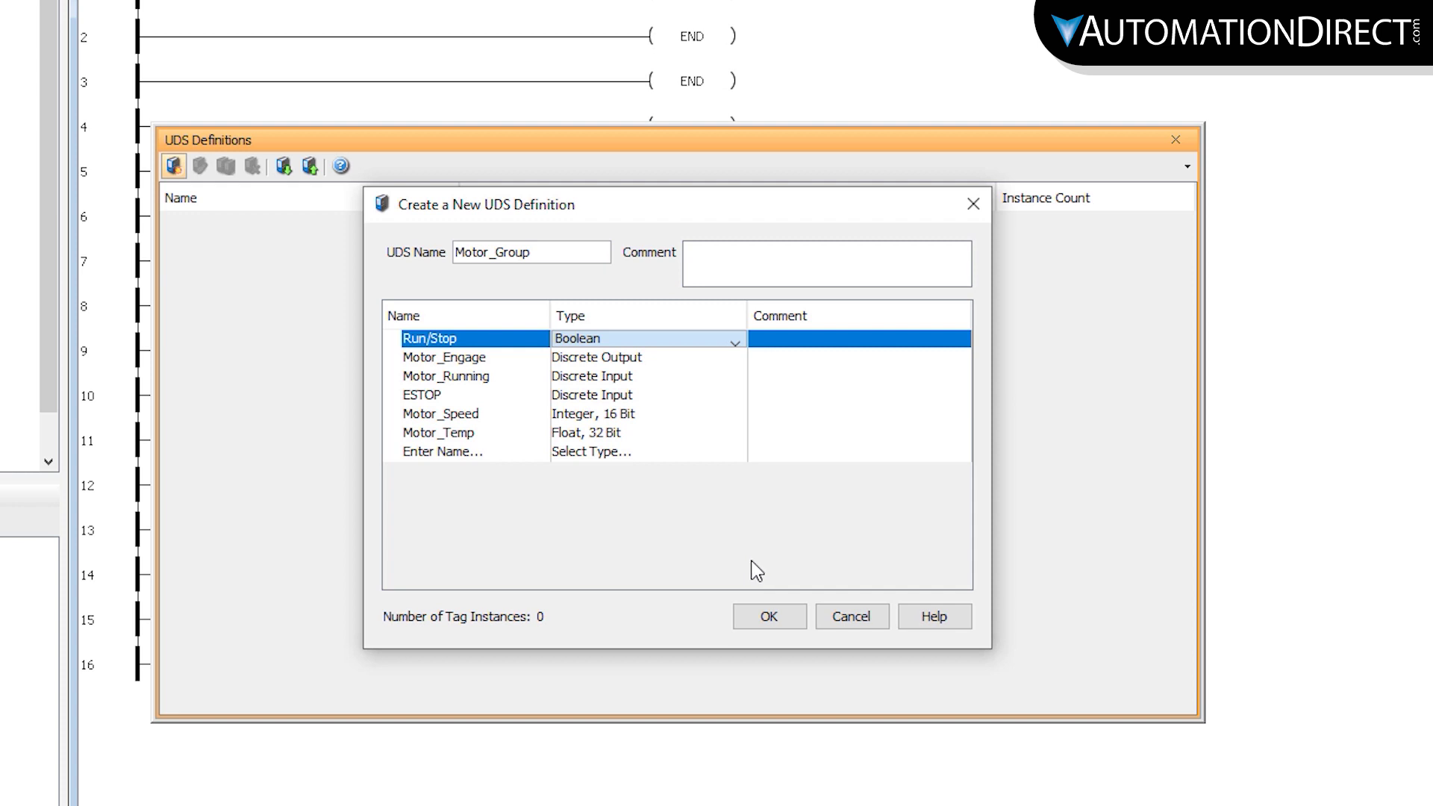
# Save Motor_Group, expand it to check its six members, then close UDS Definitions
pyautogui.click(772, 620)
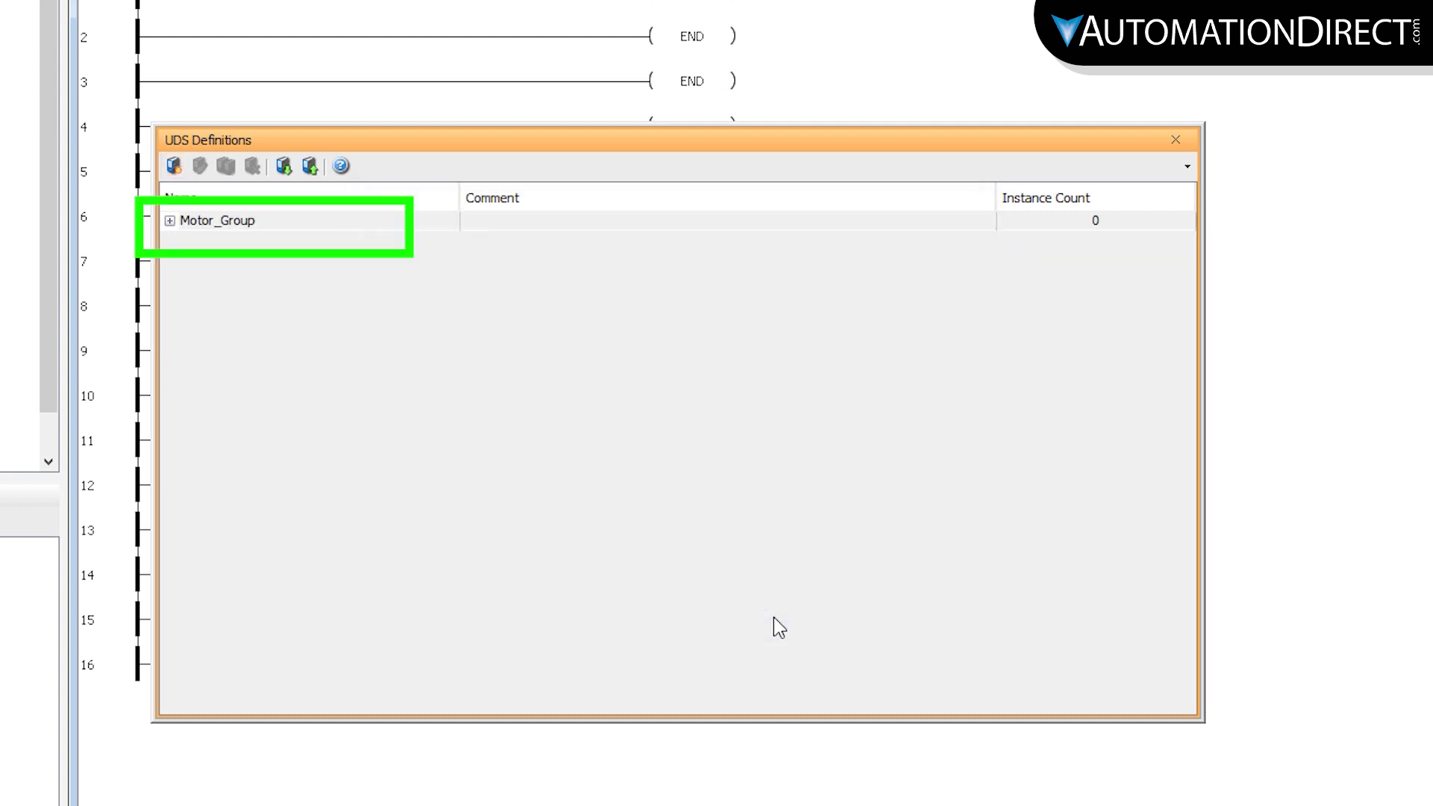
pyautogui.click(170, 221)
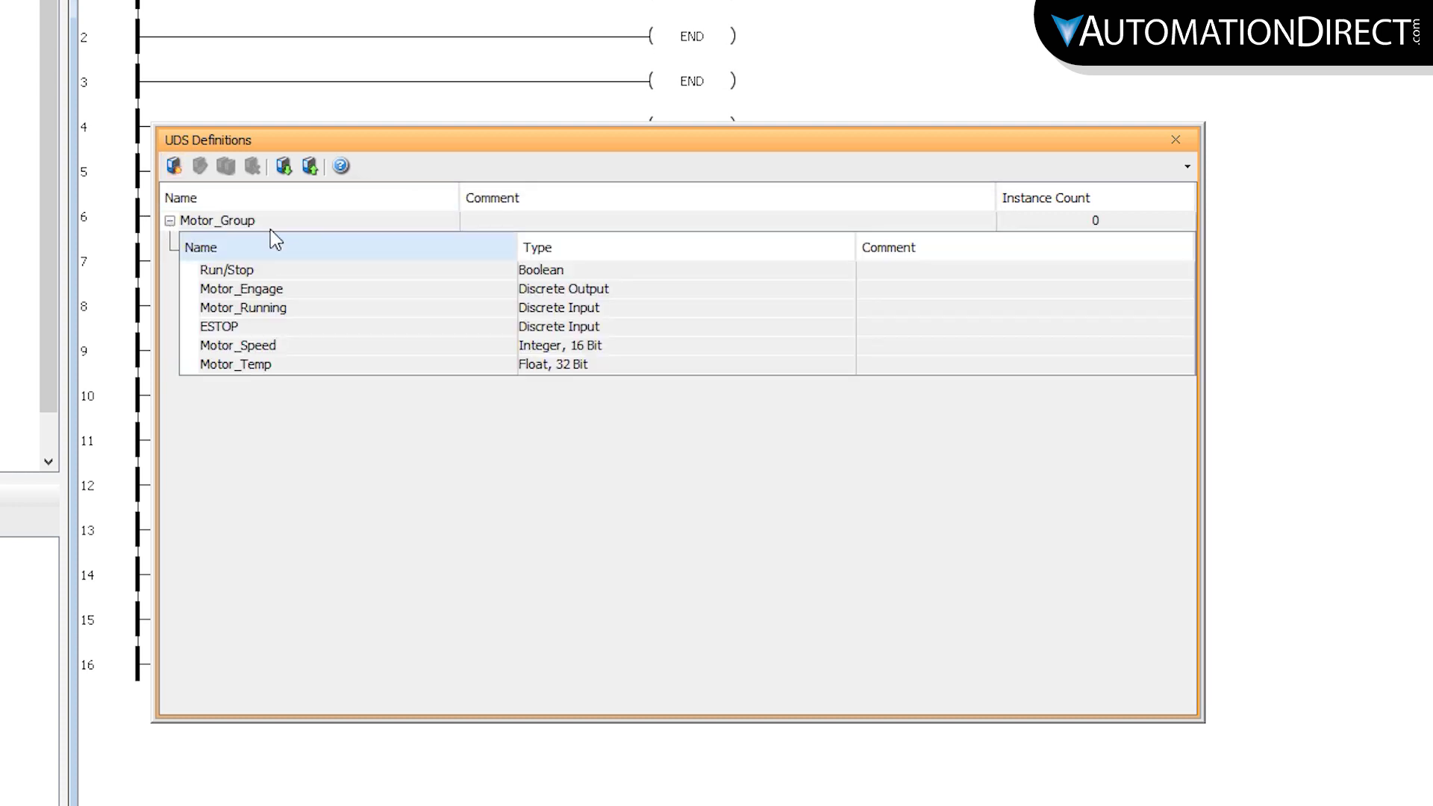
pyautogui.click(270, 224)
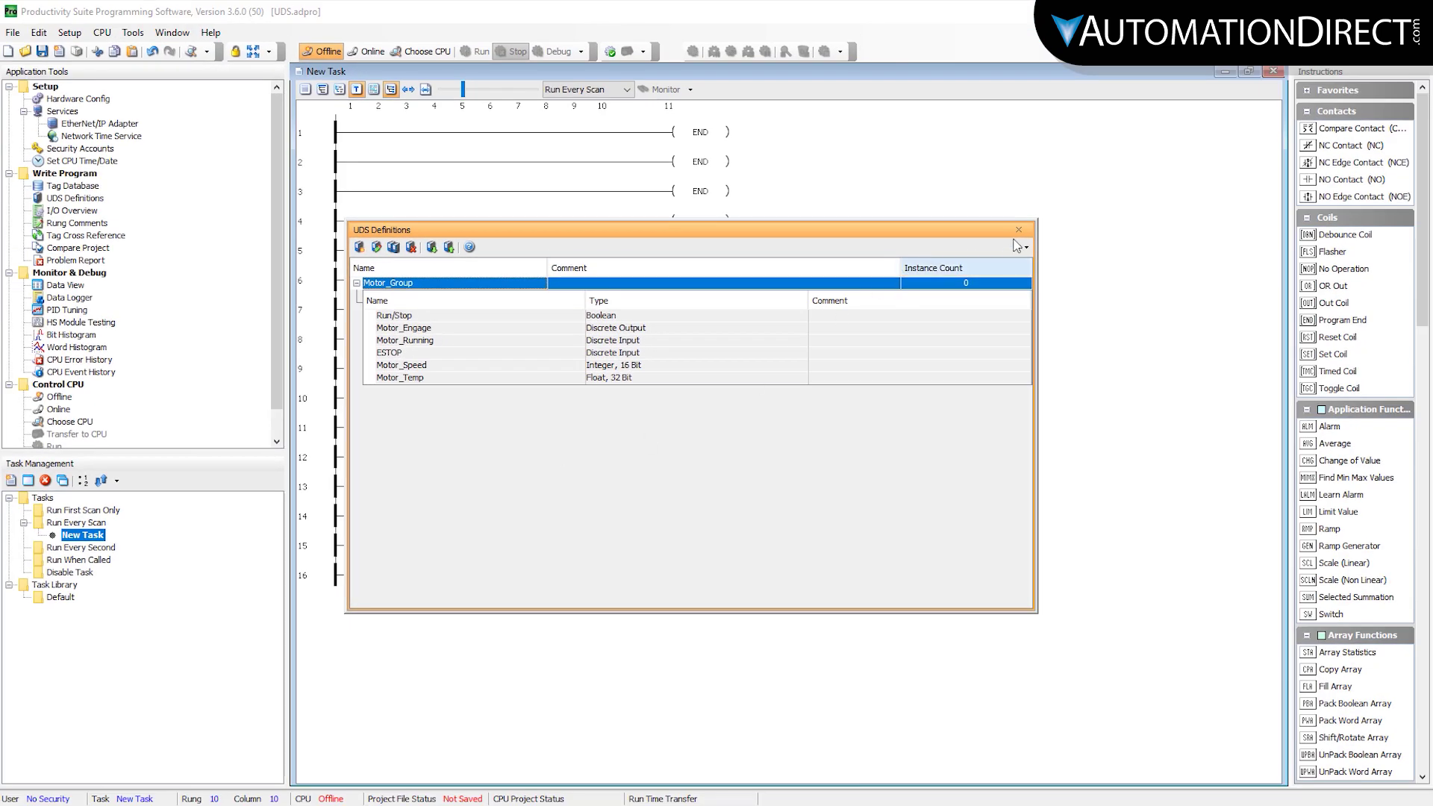
pyautogui.click(1020, 230)
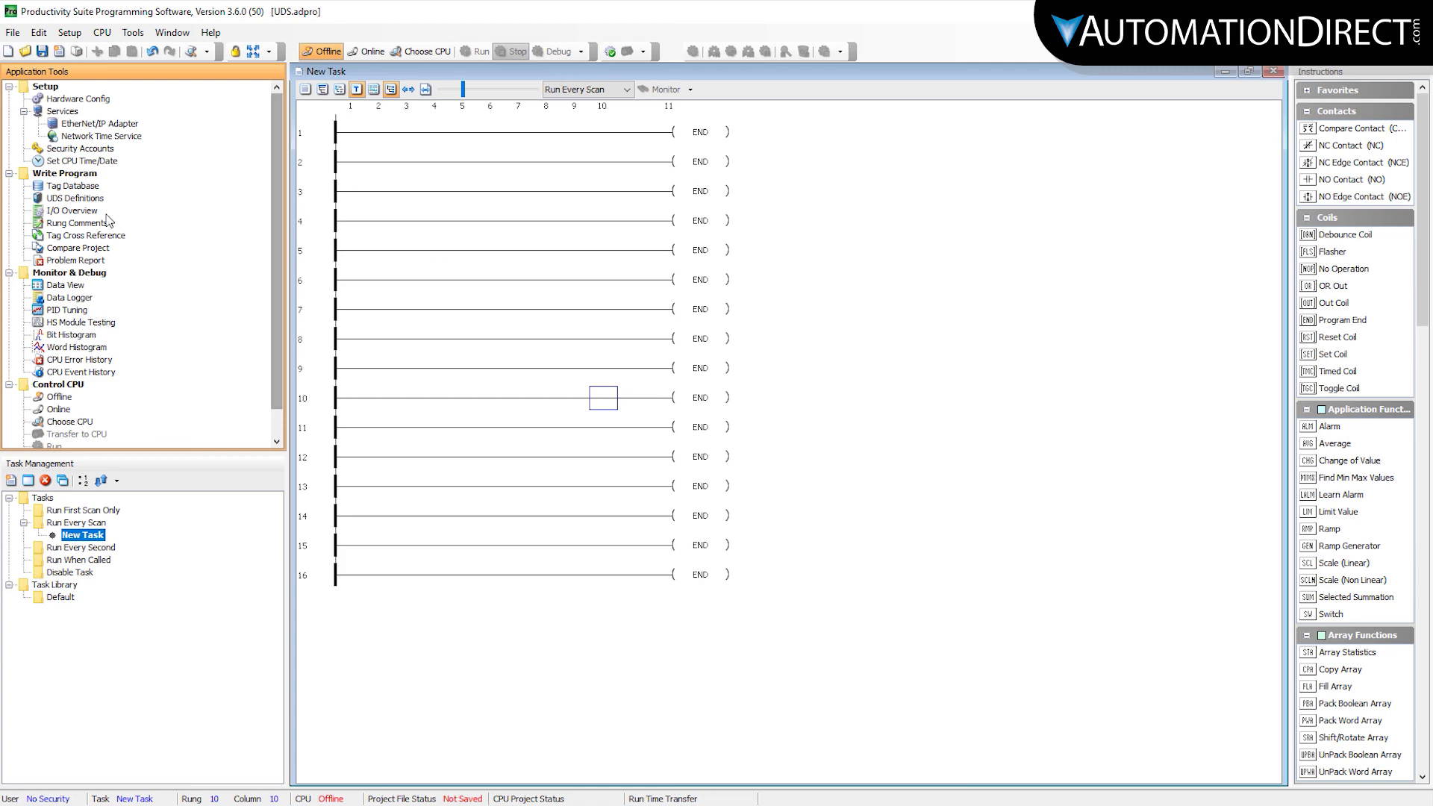
# Create five consecutive Motor_Group structure tags starting at Motor_1A in the Tag Database
pyautogui.doubleClick(72, 186)
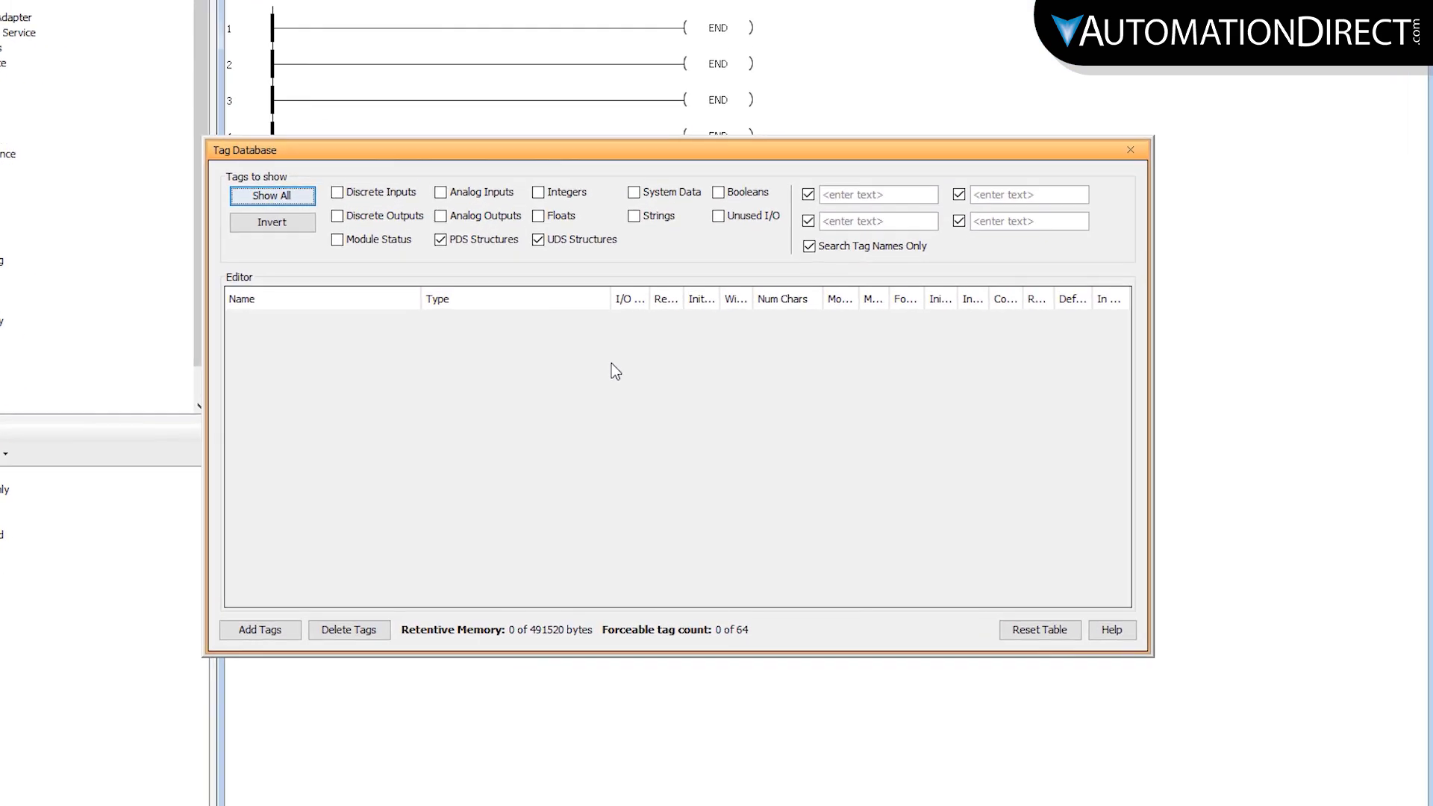
pyautogui.click(190, 633)
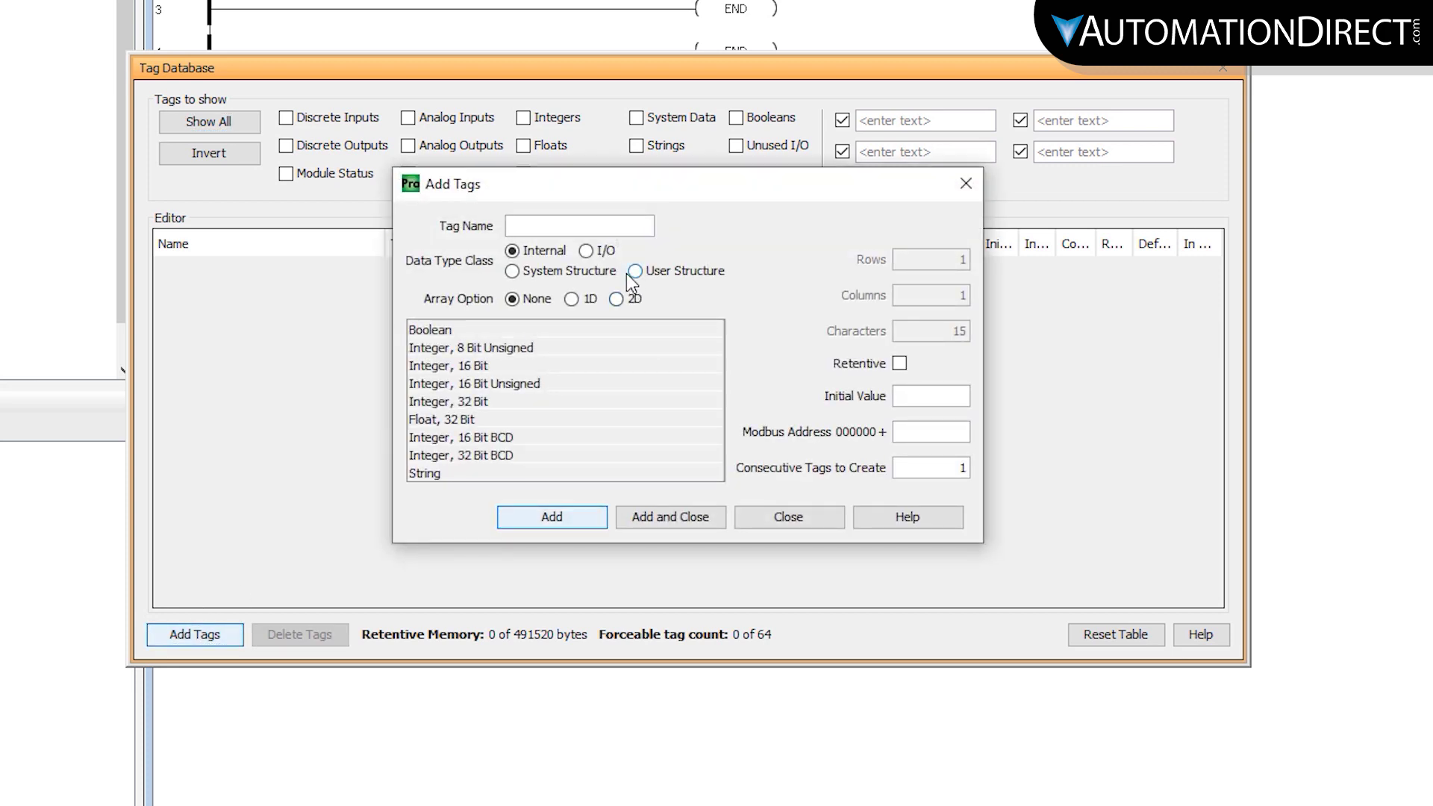
pyautogui.write('Motor_1A')
pyautogui.click(635, 271)
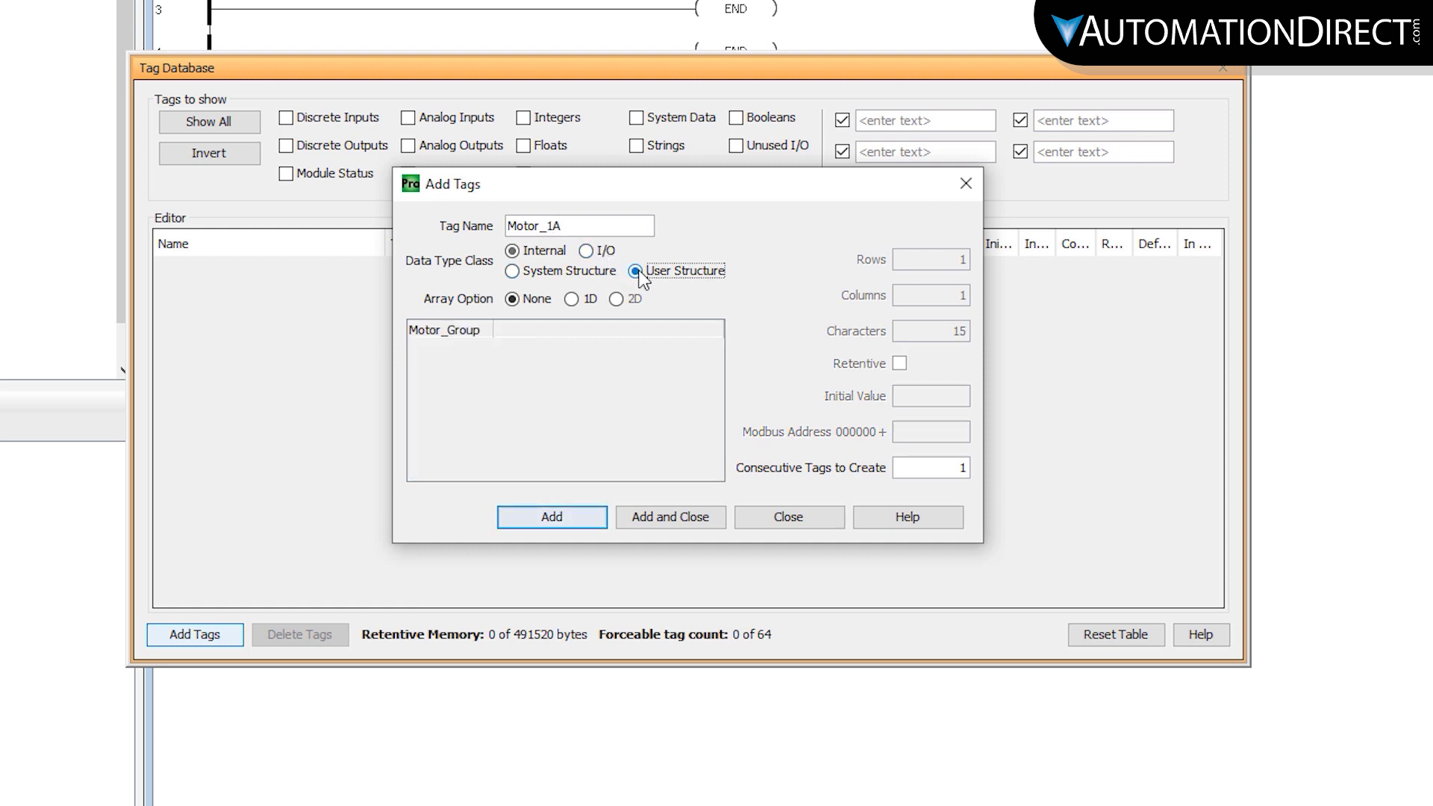
pyautogui.moveTo(958, 468); pyautogui.dragTo(1018, 468)
pyautogui.write('5')
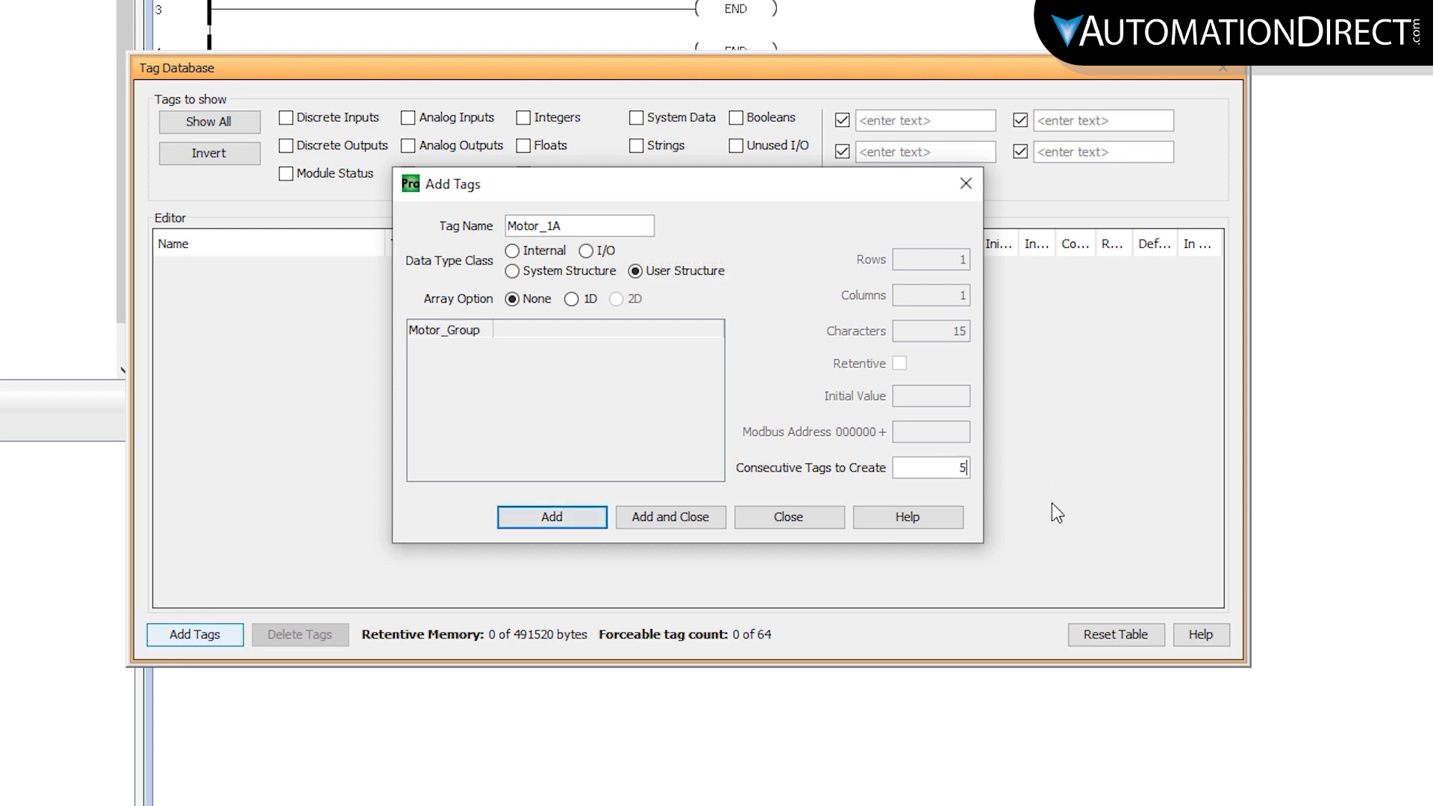
pyautogui.click(468, 334)
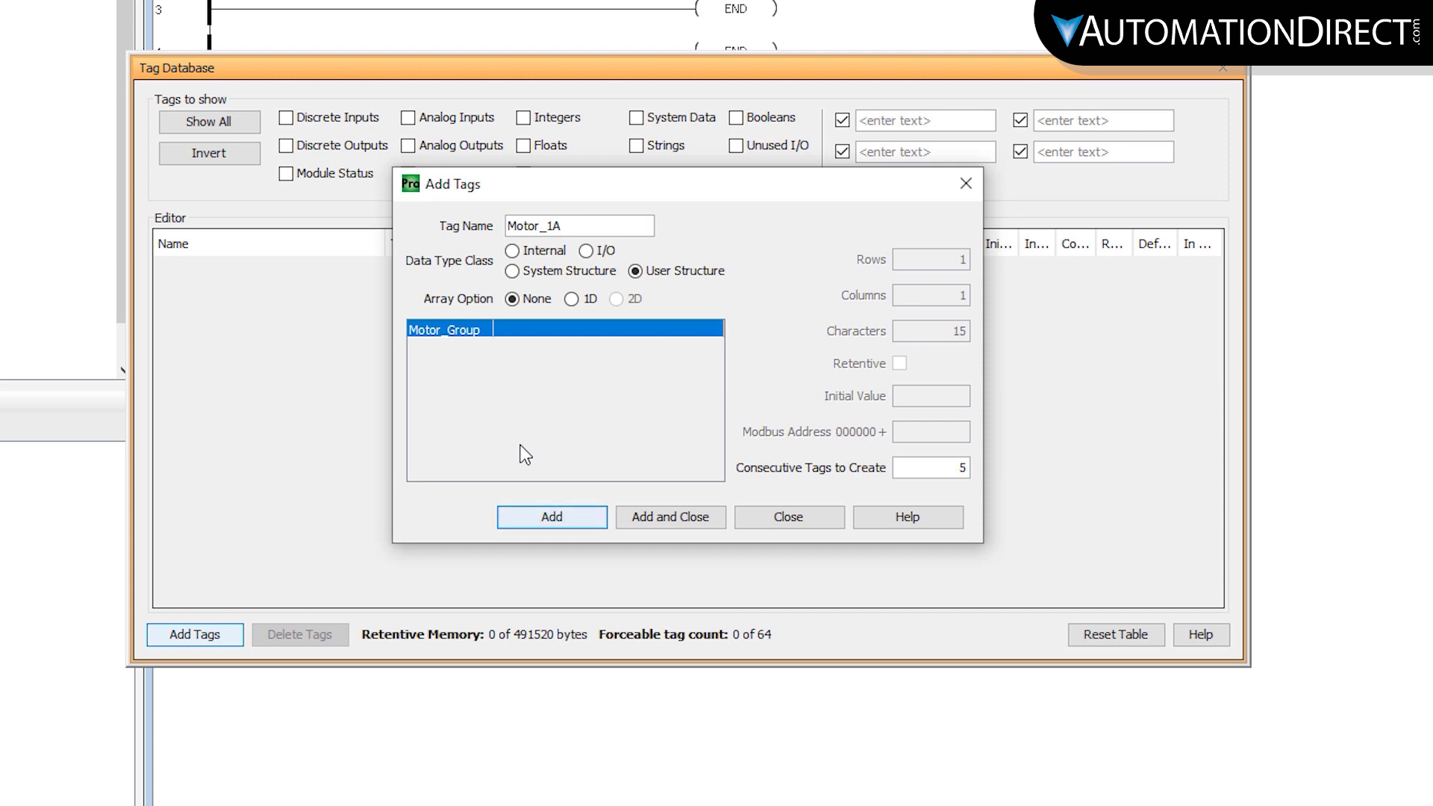
pyautogui.click(567, 517)
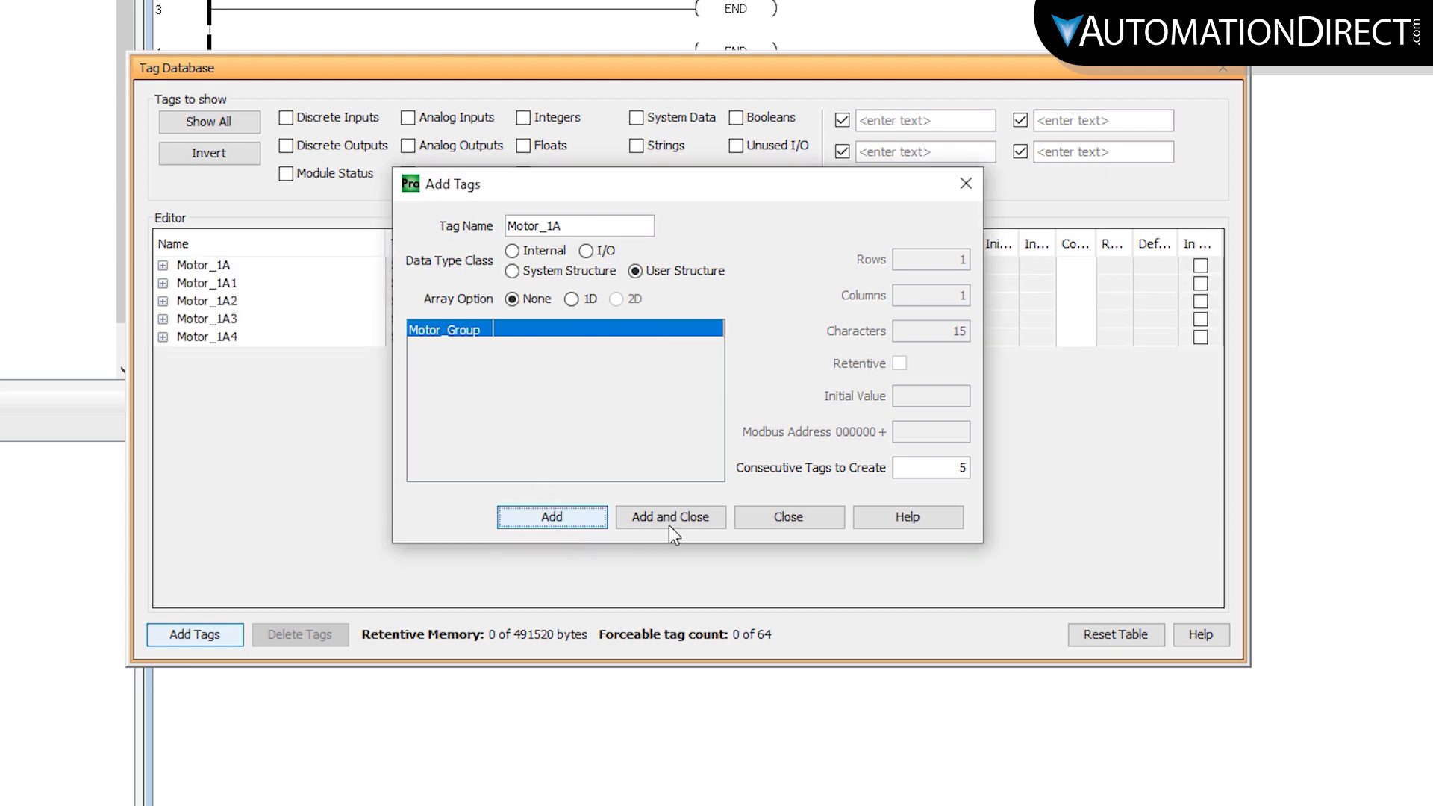
# Close Add Tags, expand Motor_1A and Motor_1A1 to inspect their members, then close the Tag Database
pyautogui.click(792, 520)
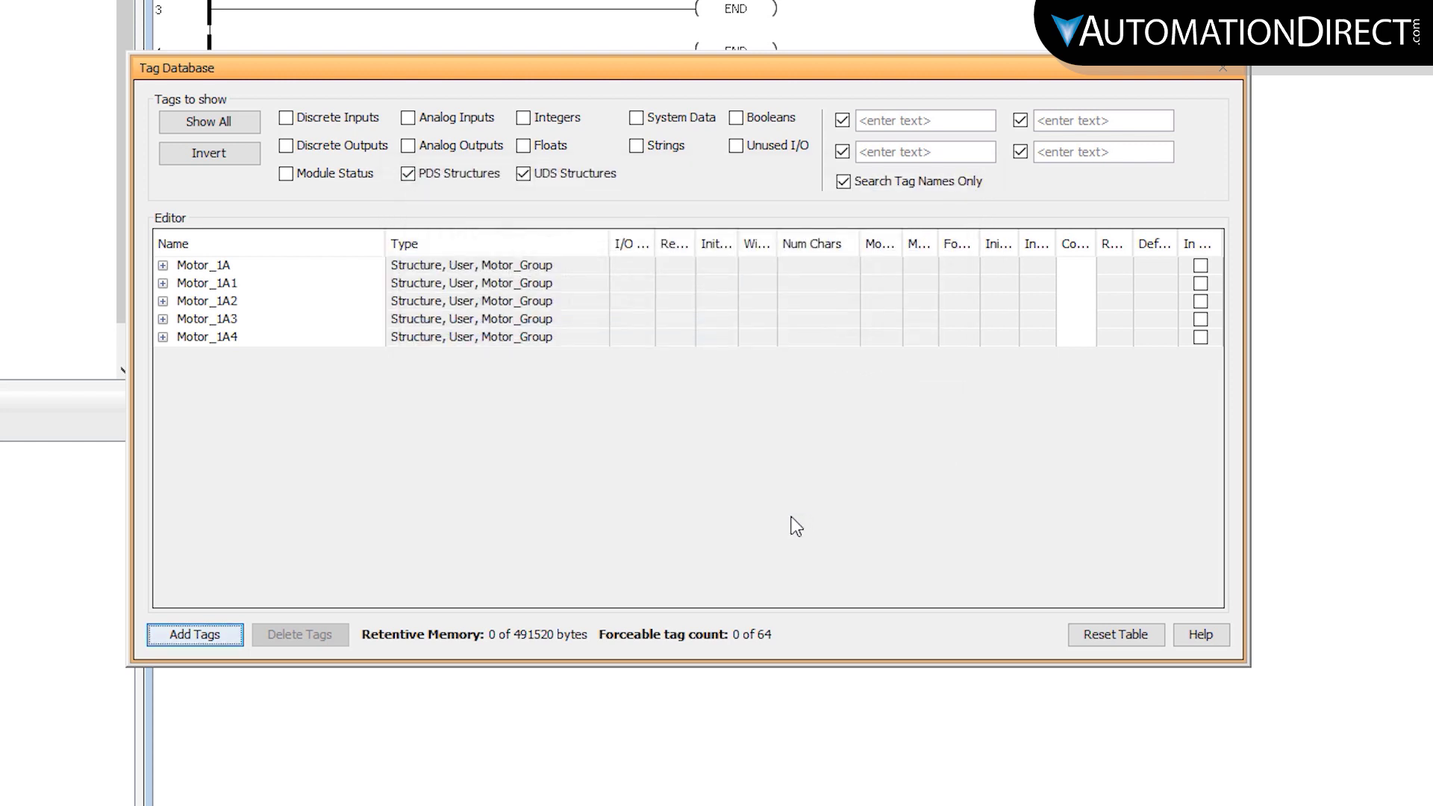
pyautogui.click(162, 265)
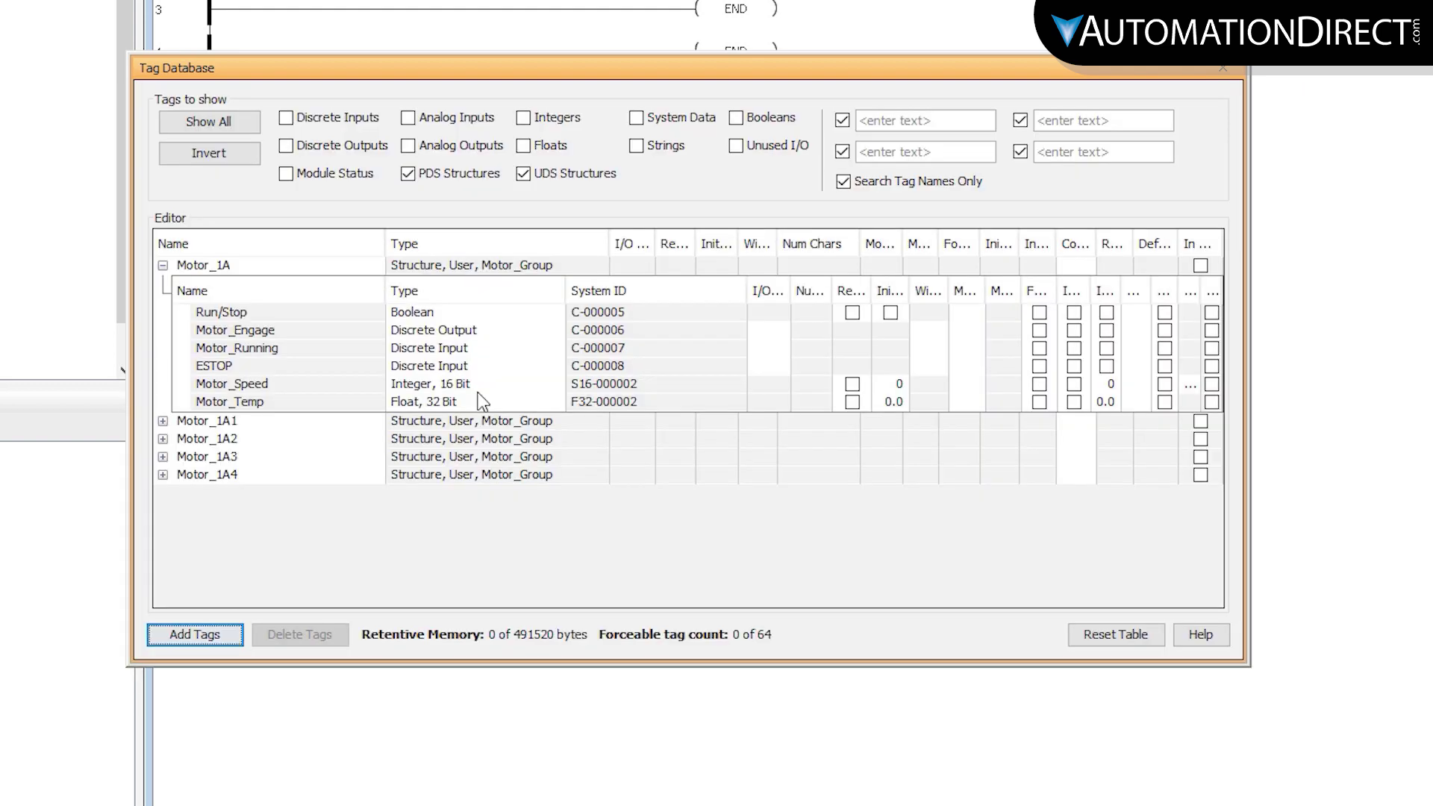
pyautogui.click(162, 421)
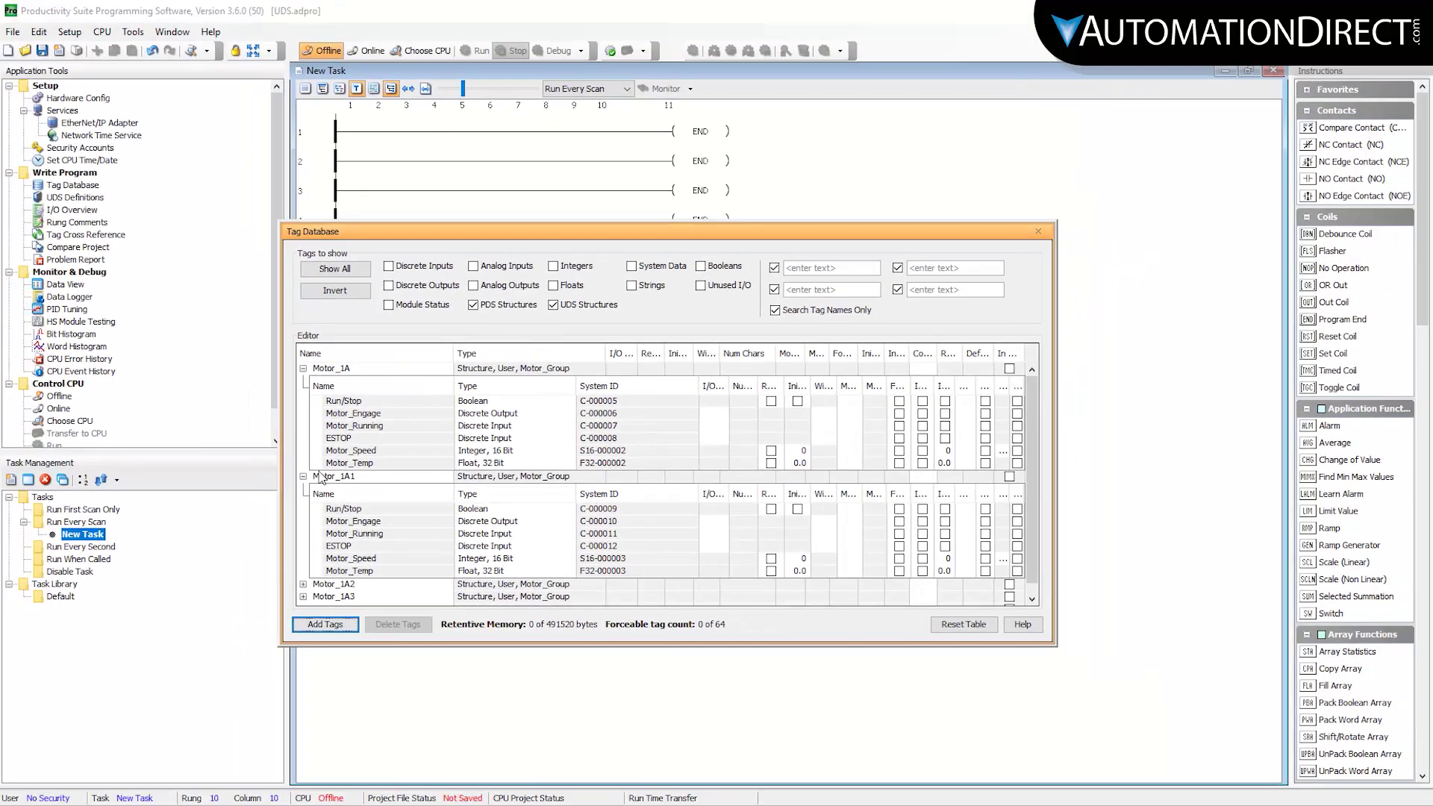
pyautogui.click(1038, 231)
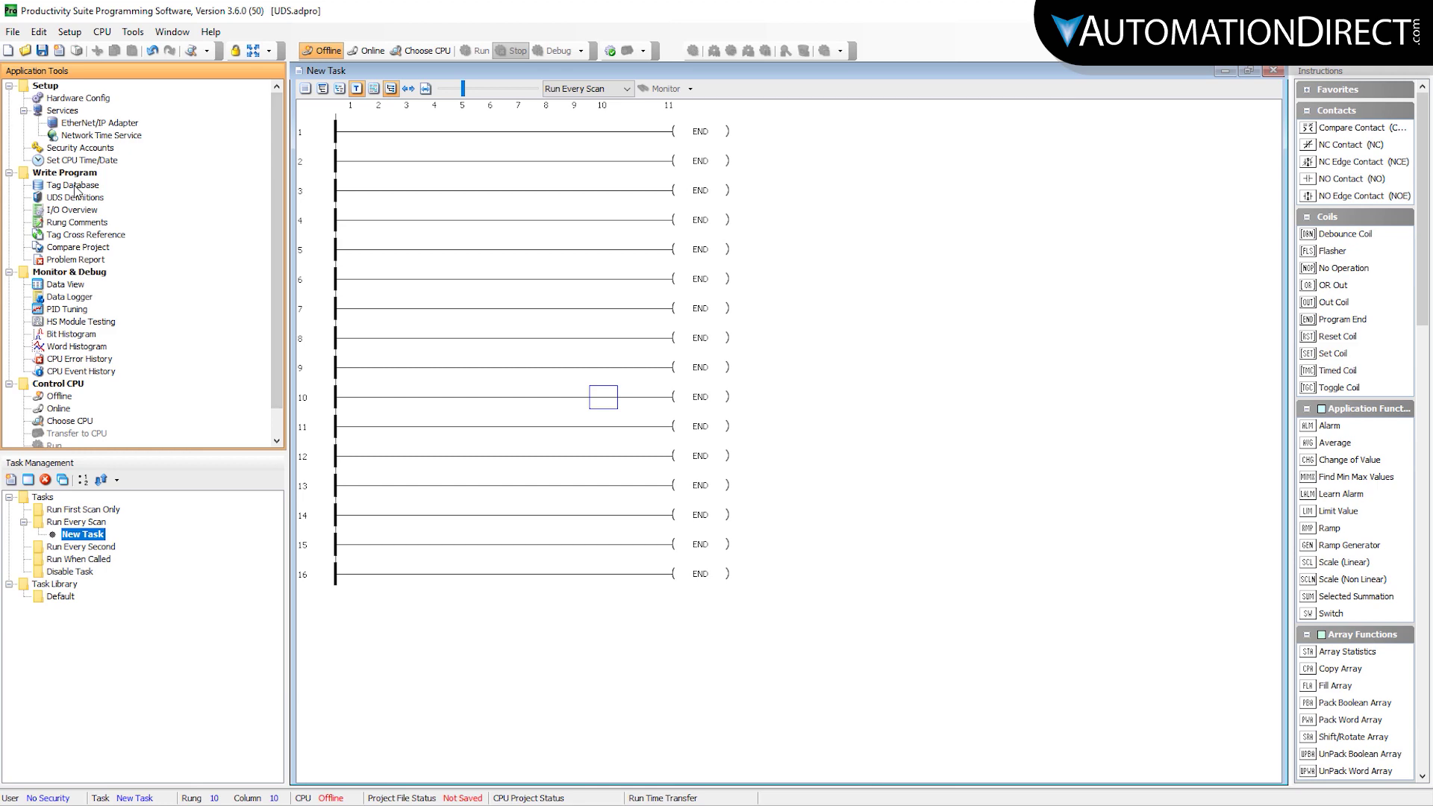
# Map P2-16ND3 input points 1 and 2 to Motor_1A.ESTOP and Motor_1A.Motor_Running
pyautogui.doubleClick(78, 98)
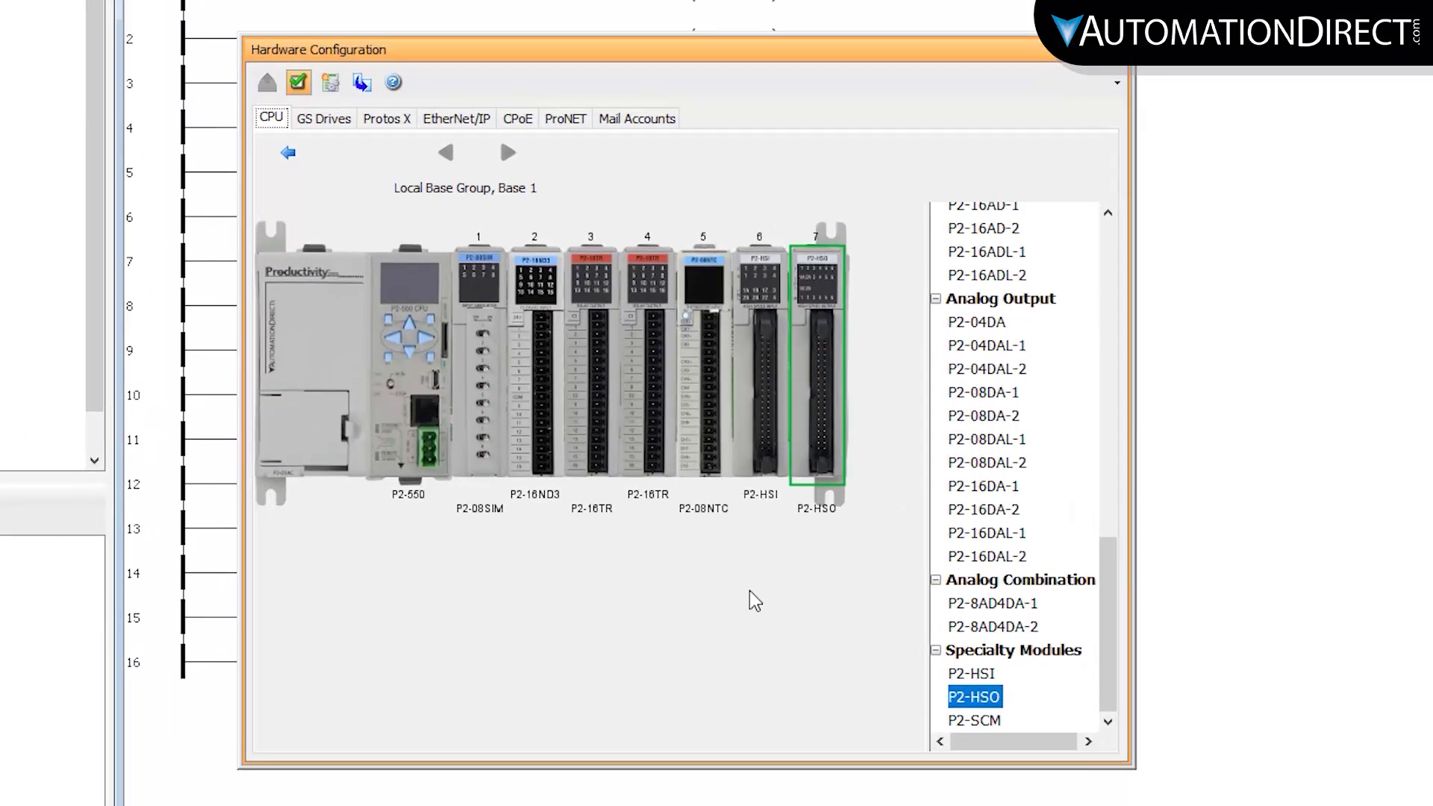
pyautogui.doubleClick(544, 382)
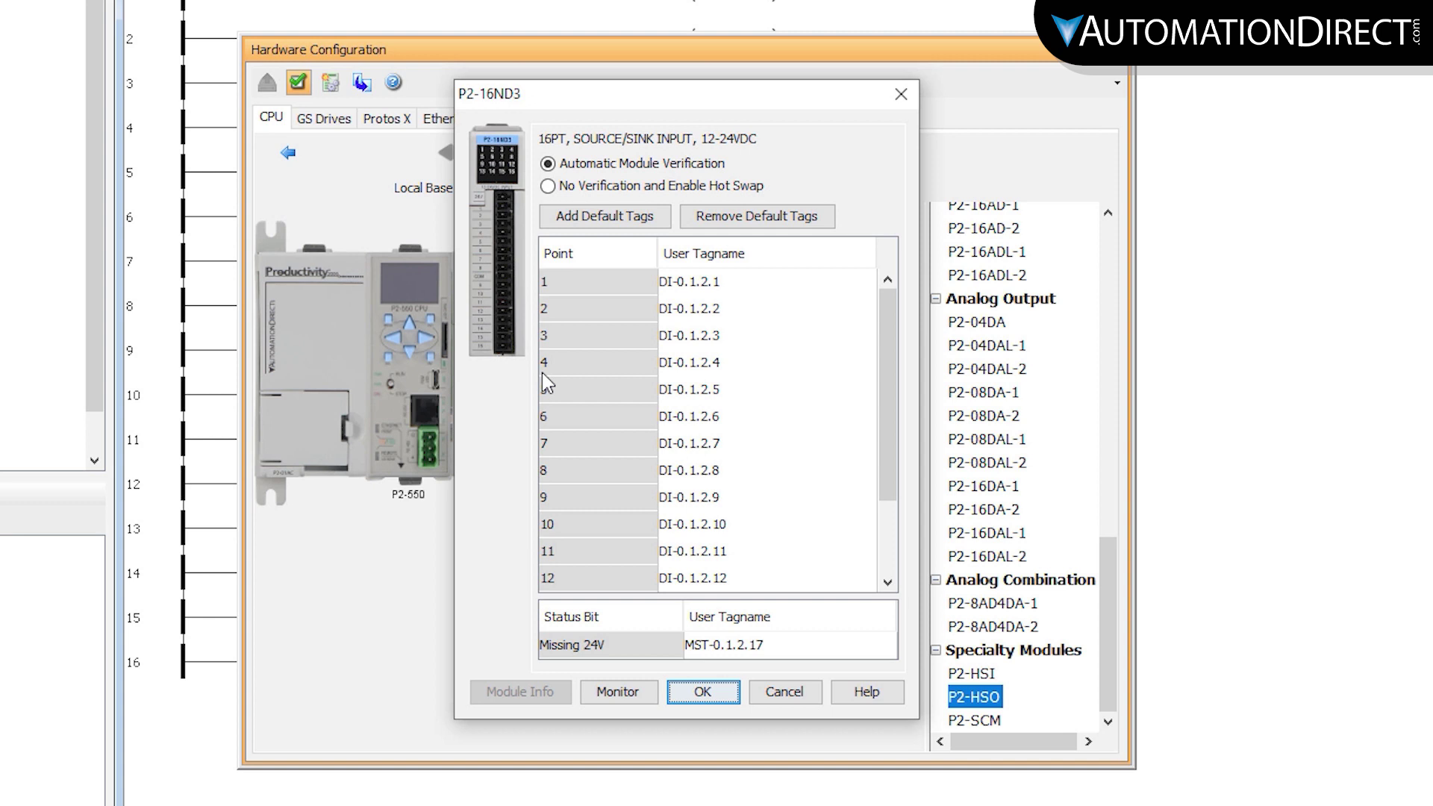
pyautogui.click(563, 282)
pyautogui.write('mo')
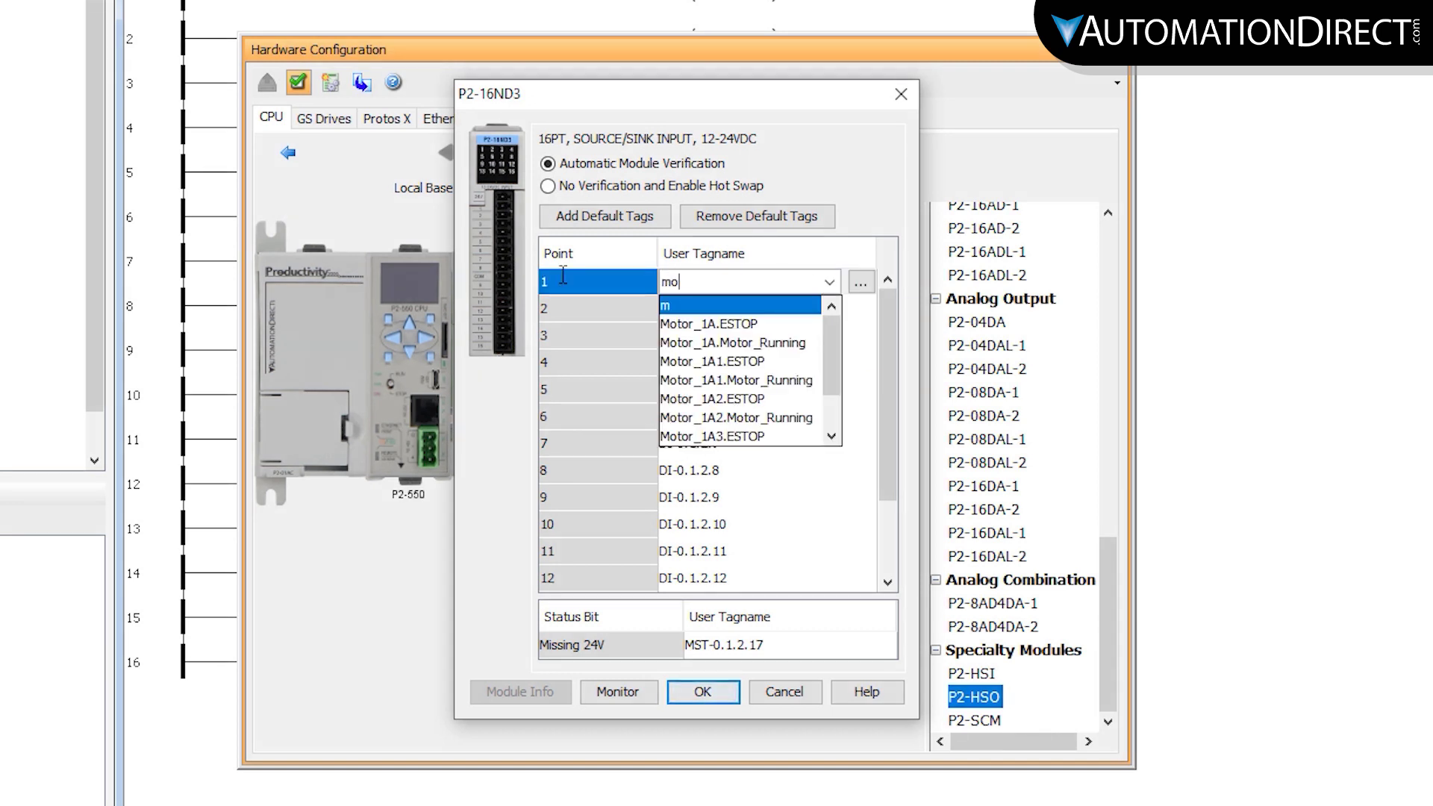
pyautogui.press('Down')
pyautogui.press('Return')
pyautogui.click(780, 308)
pyautogui.write('mo')
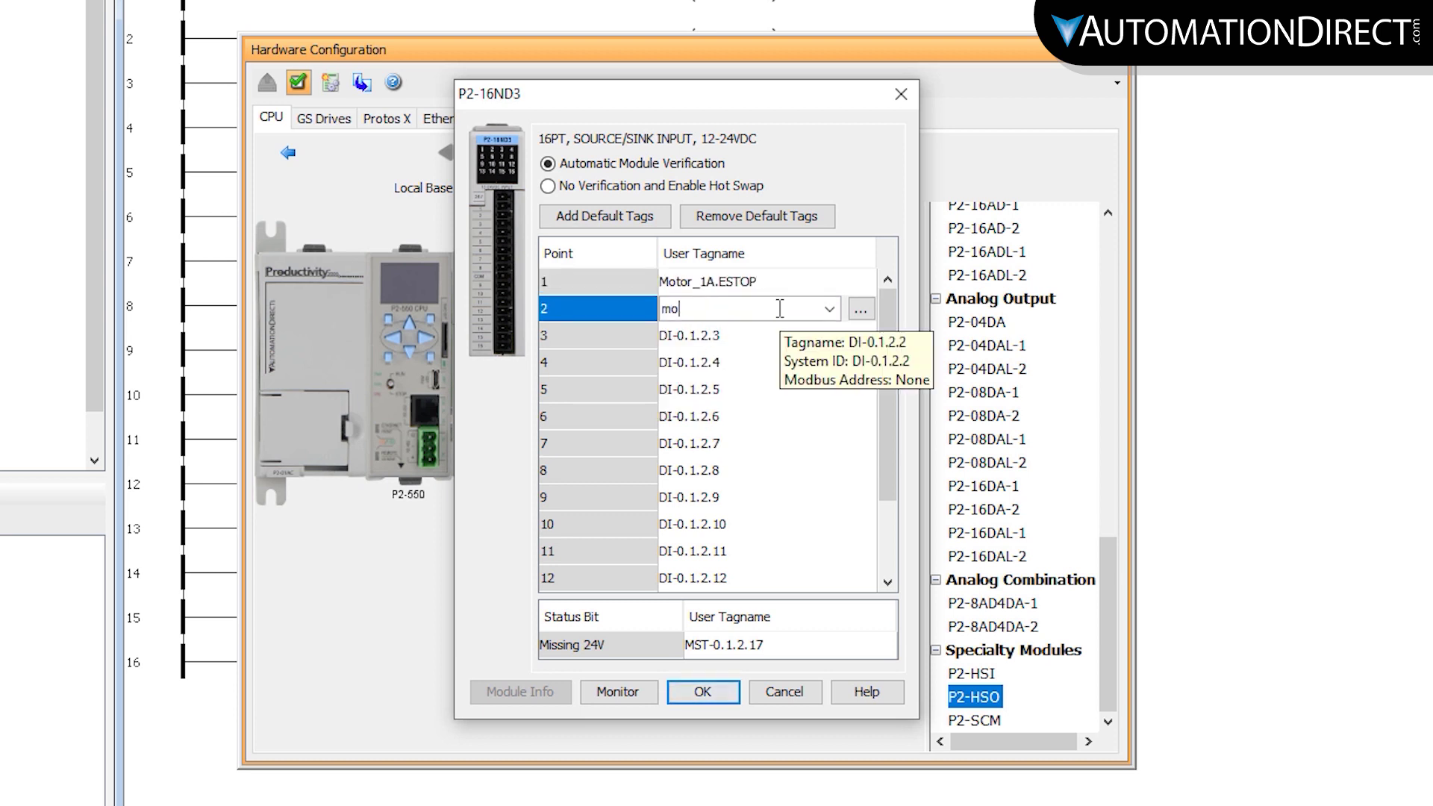
pyautogui.click(716, 370)
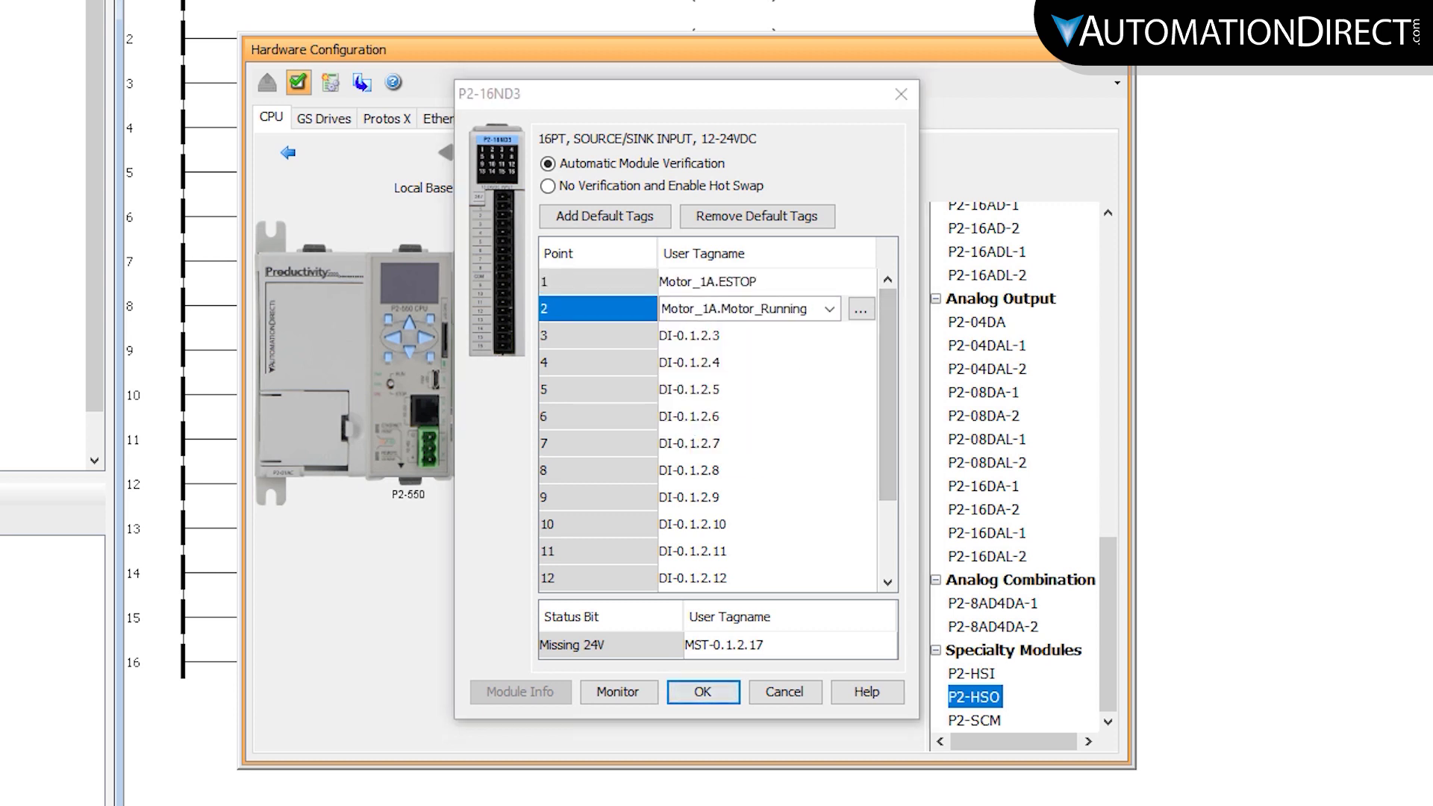